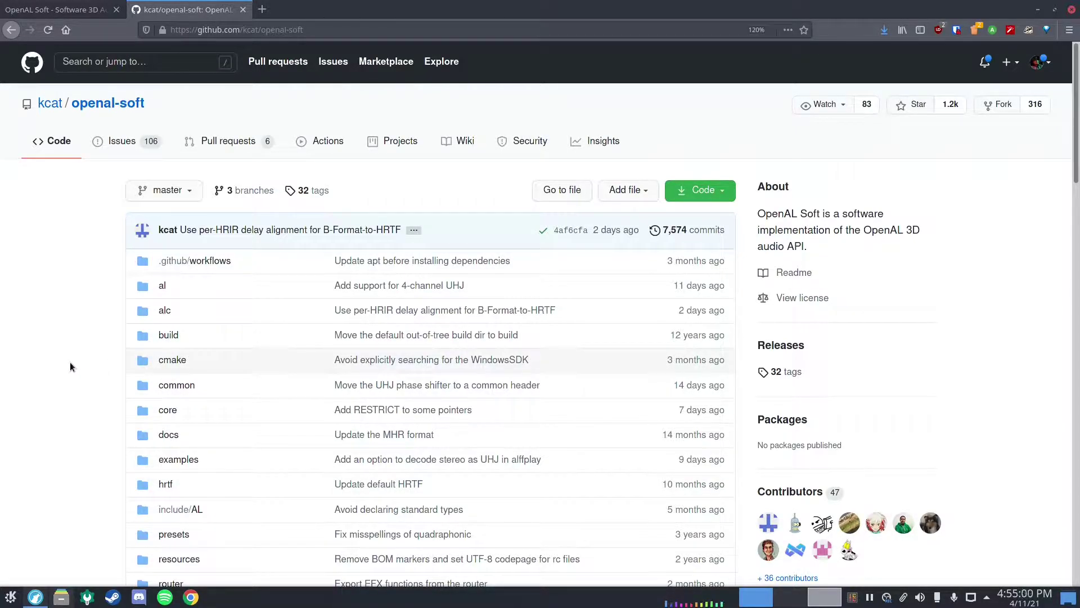
Scroll down the kcat/openal-soft GitHub page to reach the README
{"action": "scroll", "coordinate": [90, 366], "scroll_direction": "down", "scroll_amount": 8}
{"action": "scroll", "coordinate": [253, 507], "scroll_direction": "up", "scroll_amount": 7}
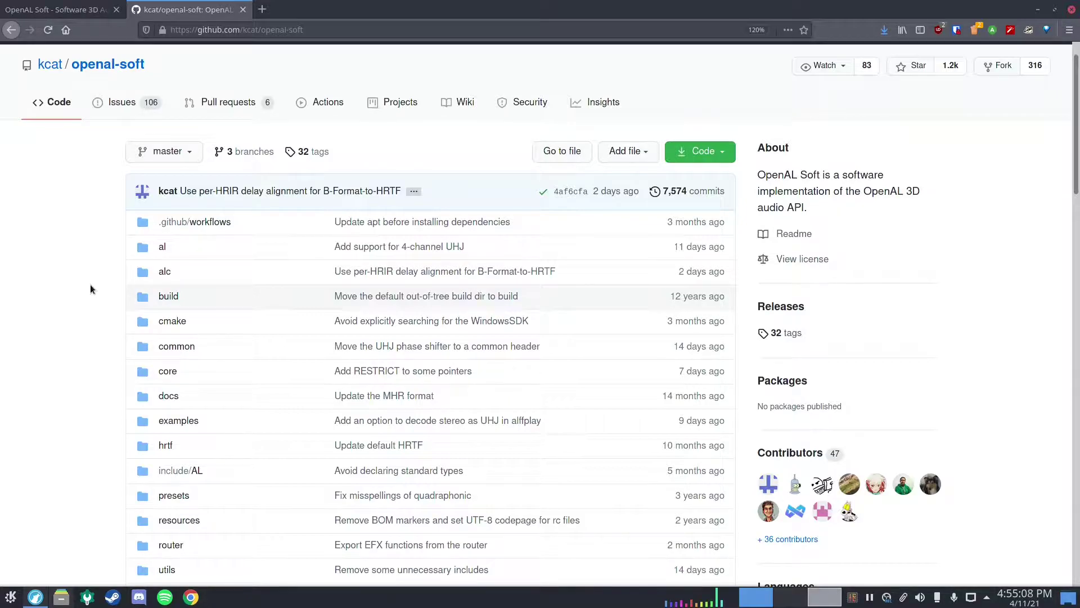
{"action": "scroll", "coordinate": [90, 285], "scroll_direction": "down", "scroll_amount": 5}
{"action": "scroll", "coordinate": [87, 291], "scroll_direction": "down", "scroll_amount": 3}
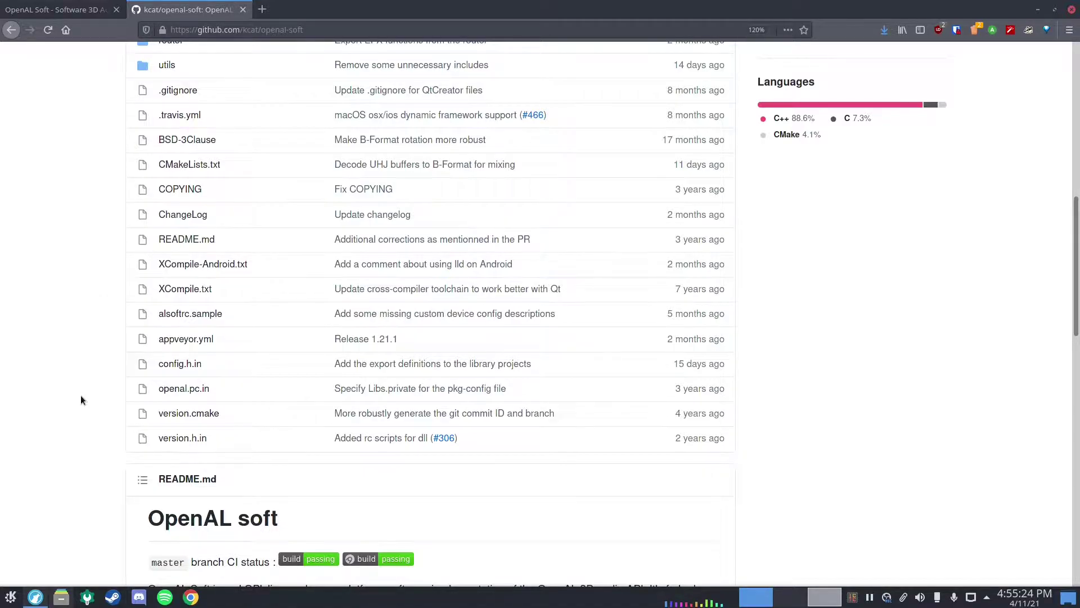
{"action": "scroll", "coordinate": [80, 395], "scroll_direction": "down", "scroll_amount": 3}
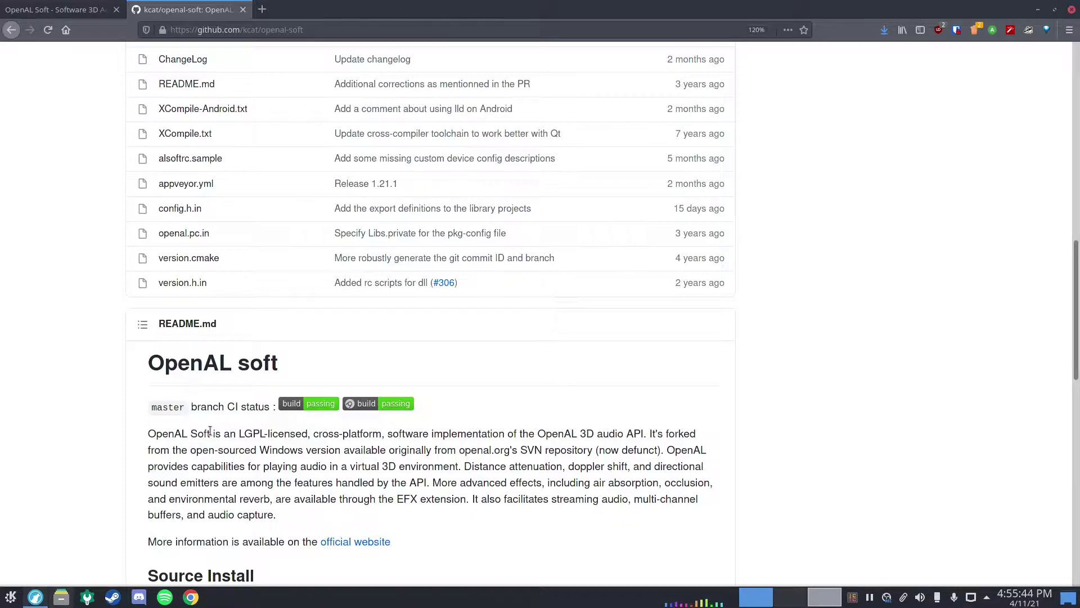
Select the OpenAL Soft heading and the README description paragraph, then clear the selection
{"action": "double_click", "coordinate": [211, 355]}
{"action": "left_click_drag", "start_coordinate": [211, 355], "coordinate": [273, 374]}
{"action": "left_click_drag", "start_coordinate": [208, 426], "coordinate": [286, 529]}
{"action": "left_click", "coordinate": [286, 528]}
Open a terminal and run sudo pacman -S openal lib32-openal
{"action": "key", "text": "ctrl+alt+t"}
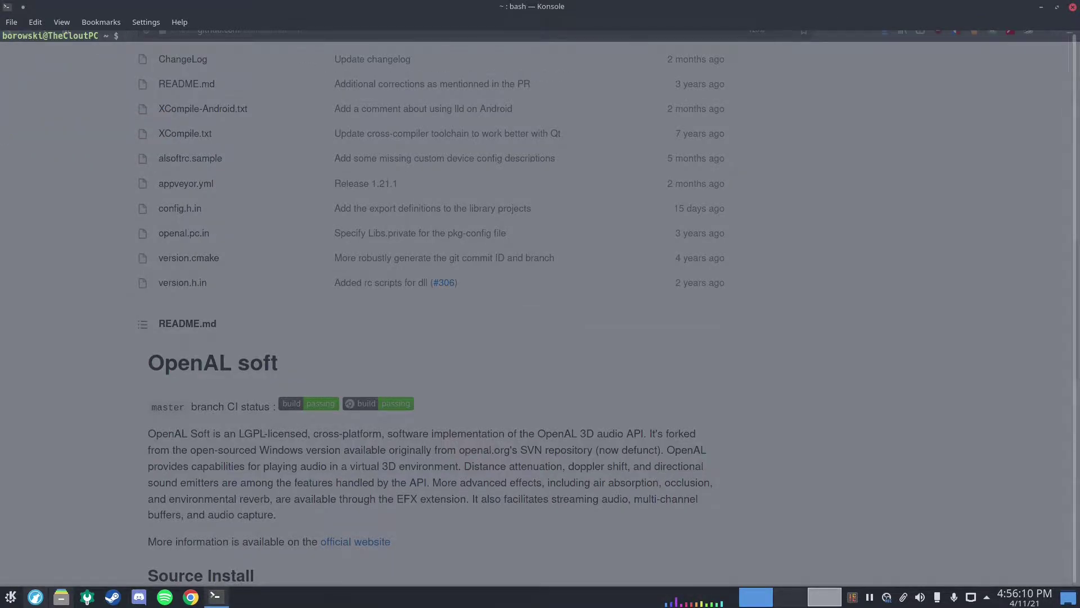
{"action": "type", "text": "ao"}
{"action": "key", "text": "BackSpace"}
{"action": "key", "text": "BackSpace"}
{"action": "type", "text": "sudo pacman -S openal lib32-openal"}
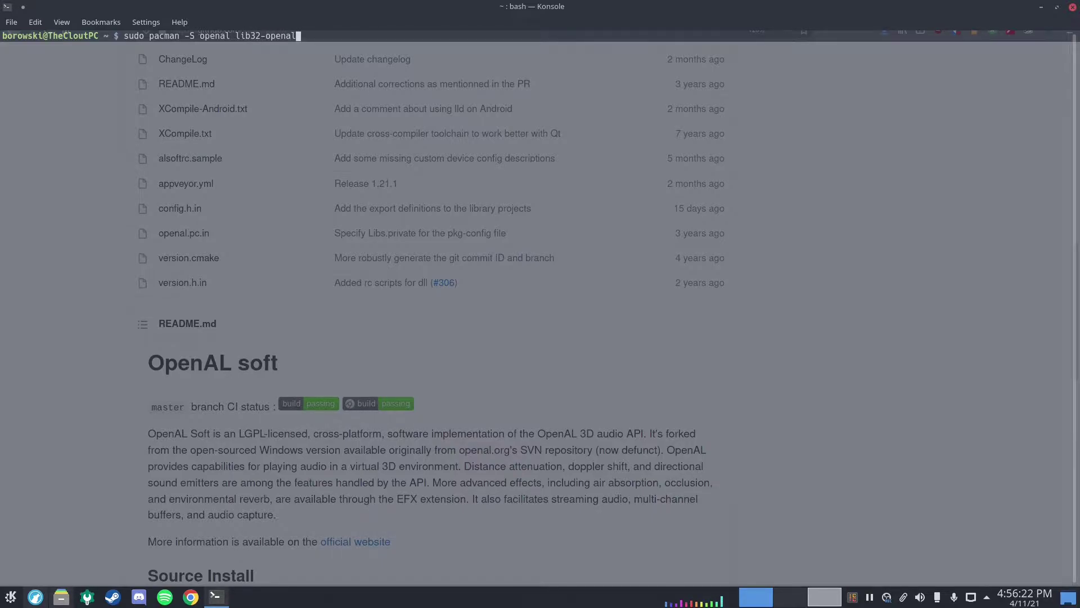
{"action": "key", "text": "Return"}
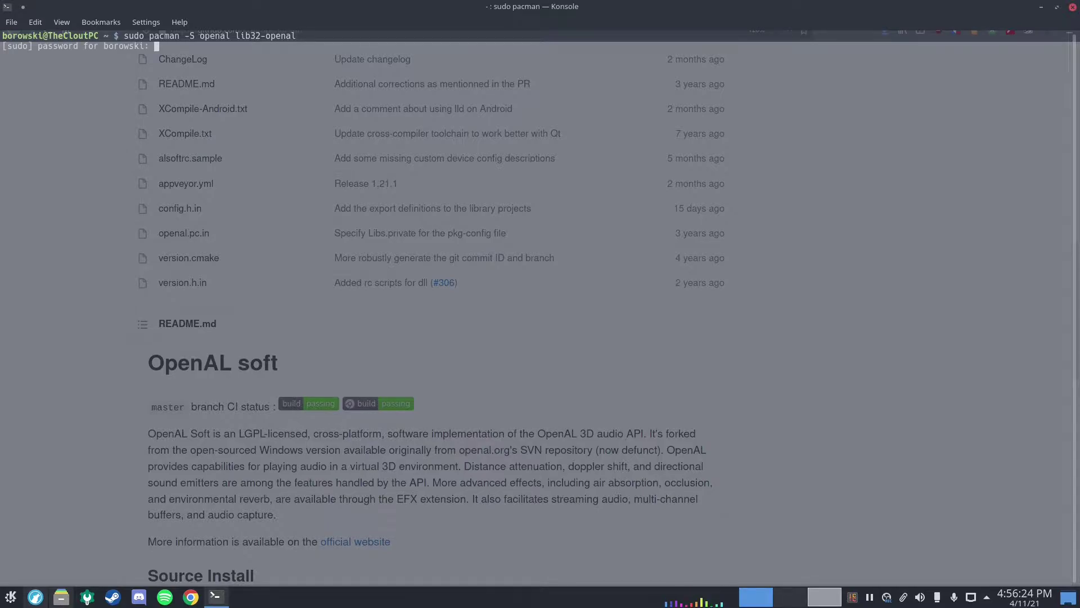
Enter the account password, abort the unneeded reinstall, and clear the terminal
{"action": "key", "text": "Return"}
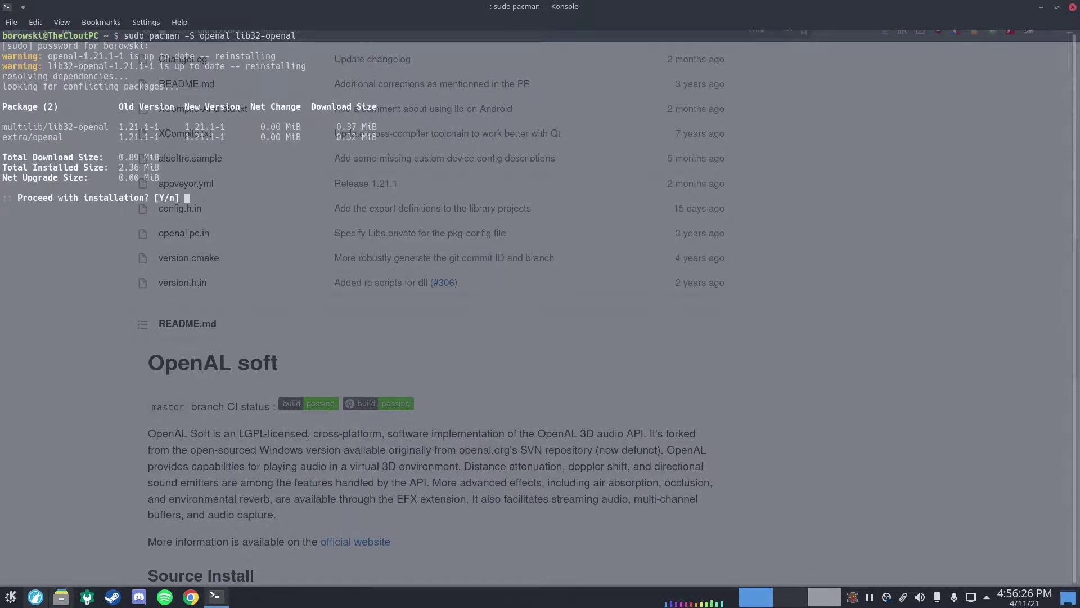
{"action": "key", "text": "ctrl+c"}
{"action": "type", "text": "cle"}
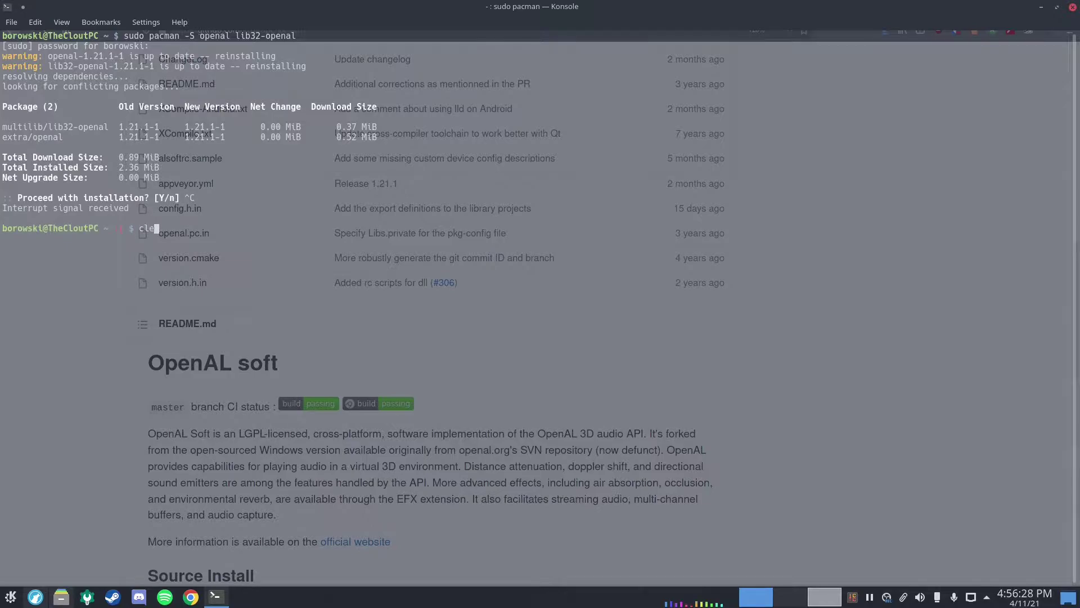
{"action": "type", "text": "ar"}
{"action": "key", "text": "Return"}
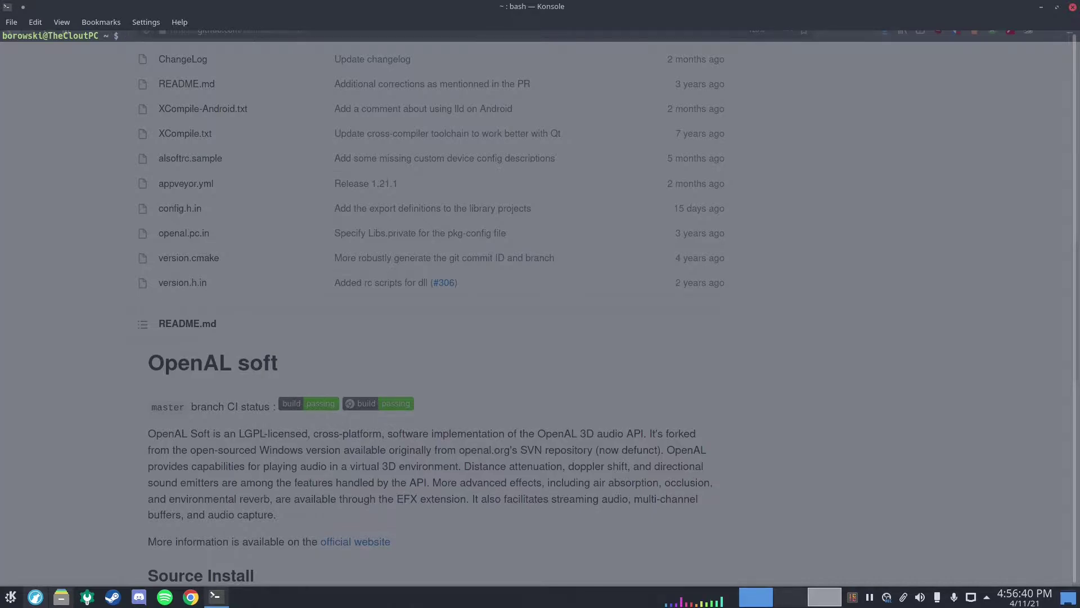
Change into /usr/lib and try to reach the .steam/steam folder from there
{"action": "type", "text": "cd /usr/lib"}
{"action": "key", "text": "Return"}
{"action": "type", "text": "cd strea"}
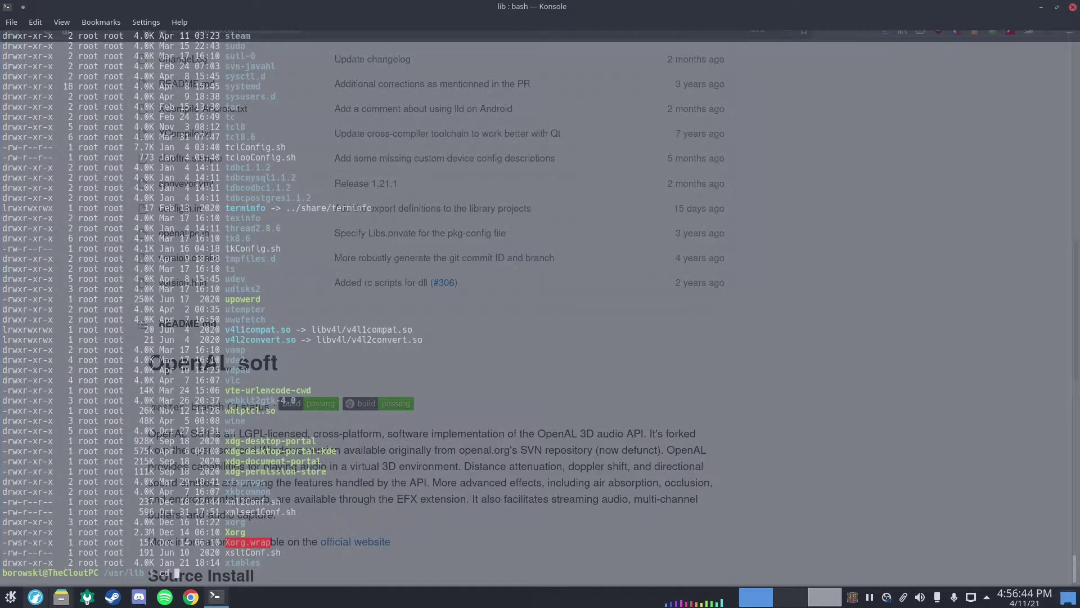
{"action": "key", "text": "BackSpace"}
{"action": "key", "text": "BackSpace"}
{"action": "key", "text": "BackSpace"}
{"action": "type", "text": "e"}
{"action": "key", "text": "Tab"}
{"action": "key", "text": "BackSpace"}
{"action": "type", "text": "/steam/ubu"}
{"action": "key", "text": "BackSpace"}
{"action": "key", "text": "BackSpace"}
{"action": "key", "text": "BackSpace"}
{"action": "key", "text": "Return"}
{"action": "type", "text": "ls^C"}
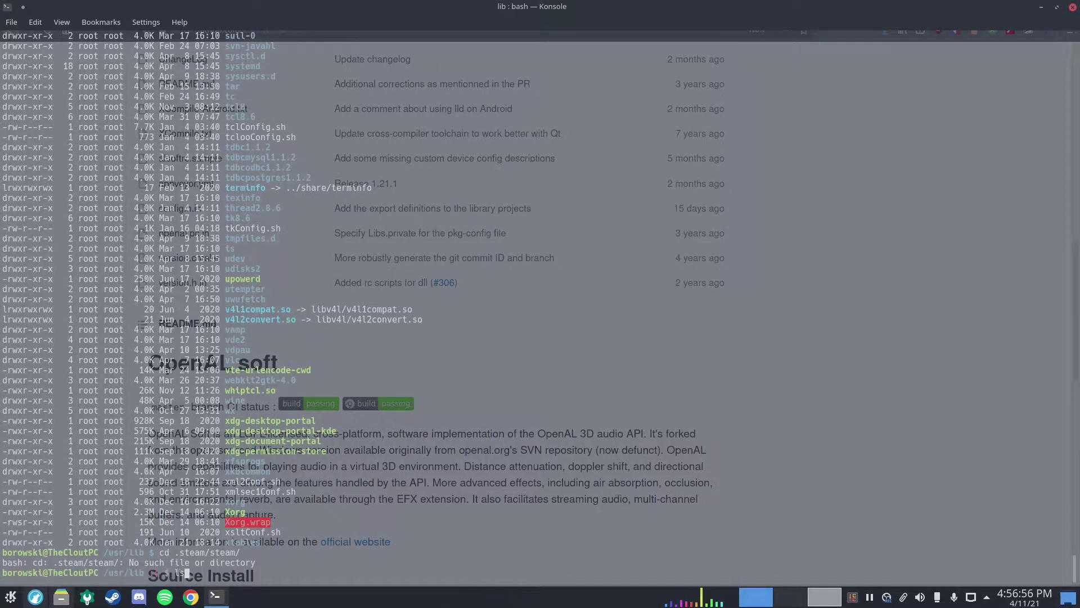
{"action": "key", "text": "ctrl+c"}
Enter ~/.steam and then its steam folder, listing each one's contents
{"action": "type", "text": "cd "}
{"action": "type", "text": ".steam"}
{"action": "key", "text": "Return"}
{"action": "type", "text": "cd ~/.steam"}
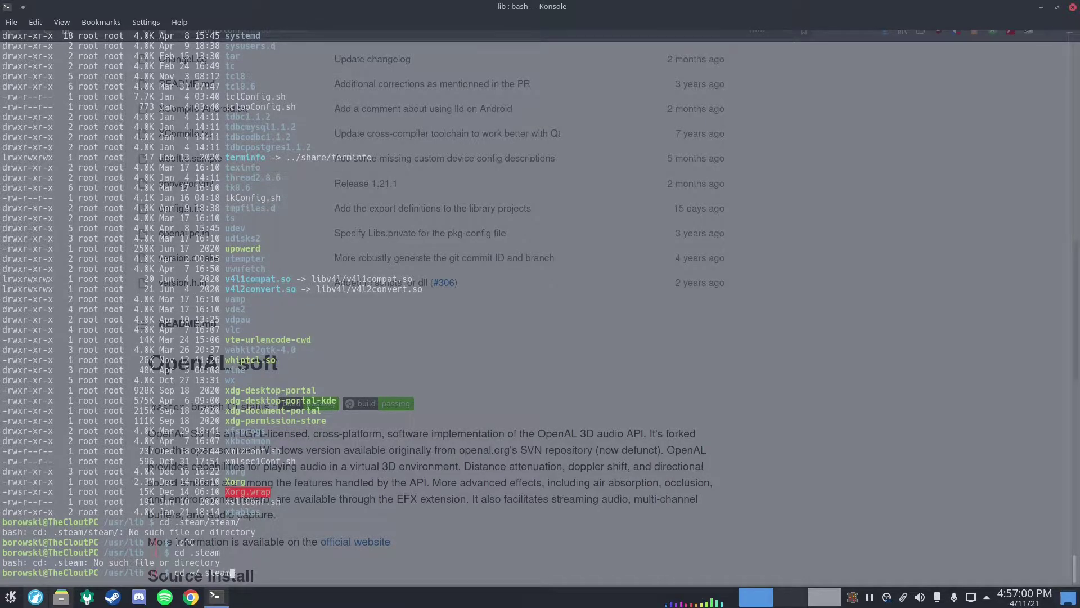
{"action": "key", "text": "Return"}
{"action": "type", "text": "ls"}
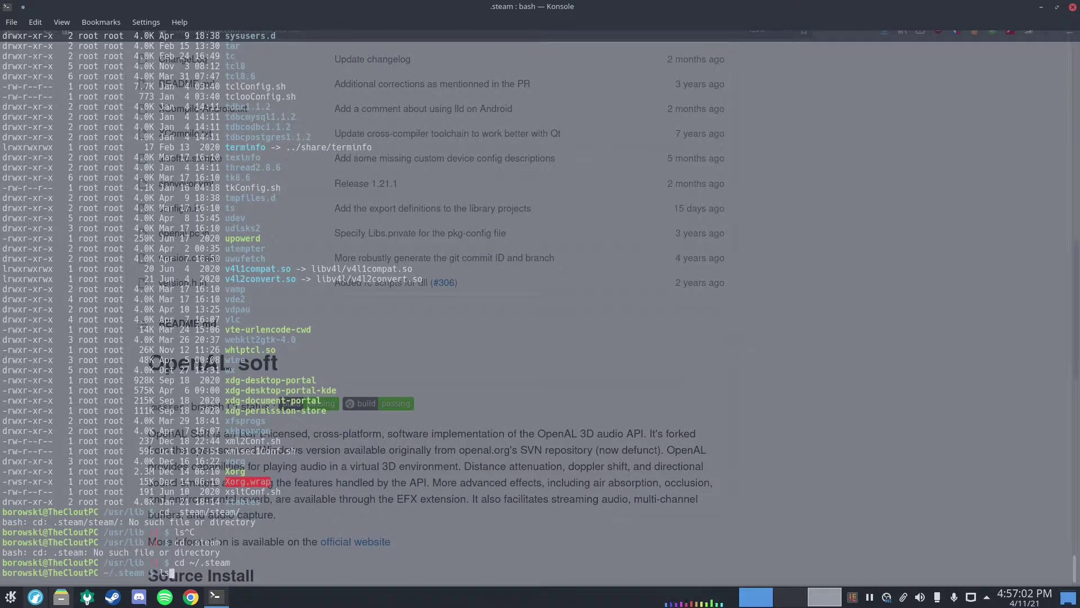
{"action": "key", "text": "Return"}
{"action": "type", "text": "cd steam"}
{"action": "key", "text": "Return"}
{"action": "type", "text": "ls"}
{"action": "key", "text": "Return"}
Go into ubuntu12_32 and then steam-runtime, listing their contents
{"action": "type", "text": "cd ub"}
{"action": "key", "text": "Tab"}
{"action": "type", "text": "32"}
{"action": "key", "text": "Return"}
{"action": "type", "text": "ls"}
{"action": "key", "text": "Return"}
{"action": "type", "text": "cd steam"}
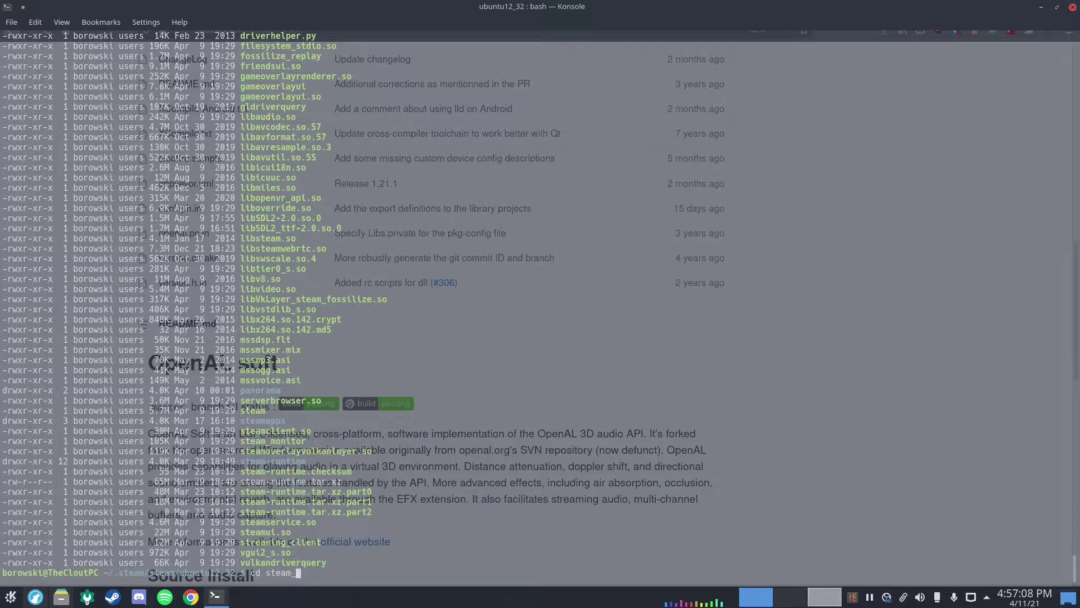
{"action": "type", "text": "-"}
{"action": "key", "text": "Tab"}
{"action": "key", "text": "Return"}
{"action": "type", "text": "ls"}
{"action": "key", "text": "Return"}
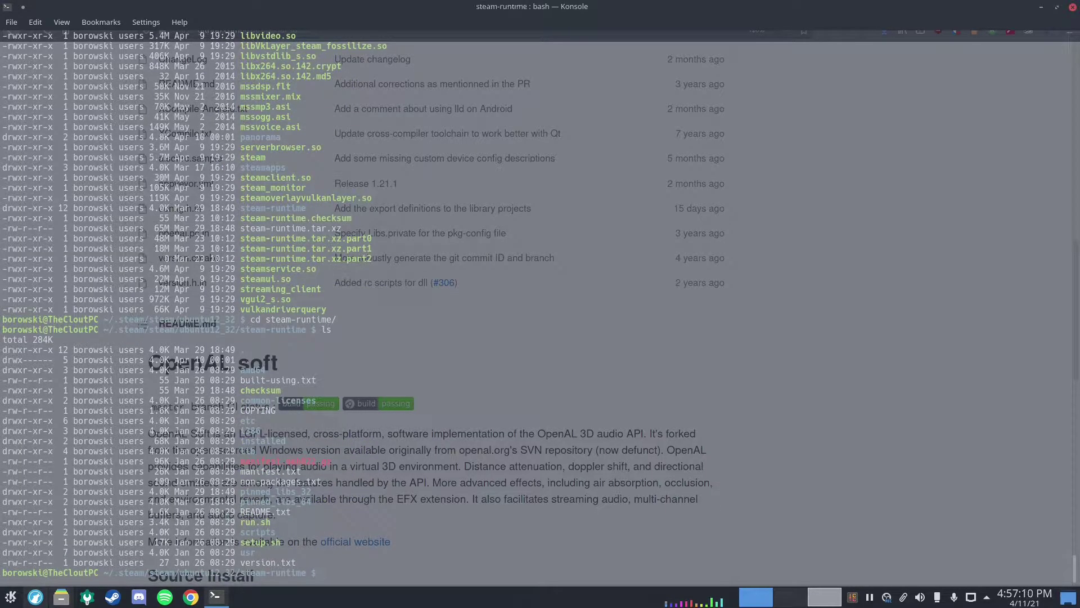
Select the steam-runtime listing in the terminal output, then clear the selection
{"action": "left_click_drag", "start_coordinate": [302, 562], "coordinate": [1, 367]}
{"action": "left_click", "coordinate": [1, 367]}
{"action": "left_click_drag", "start_coordinate": [1, 327], "coordinate": [102, 436]}
{"action": "left_click", "coordinate": [356, 562]}
{"action": "left_click", "coordinate": [102, 436]}
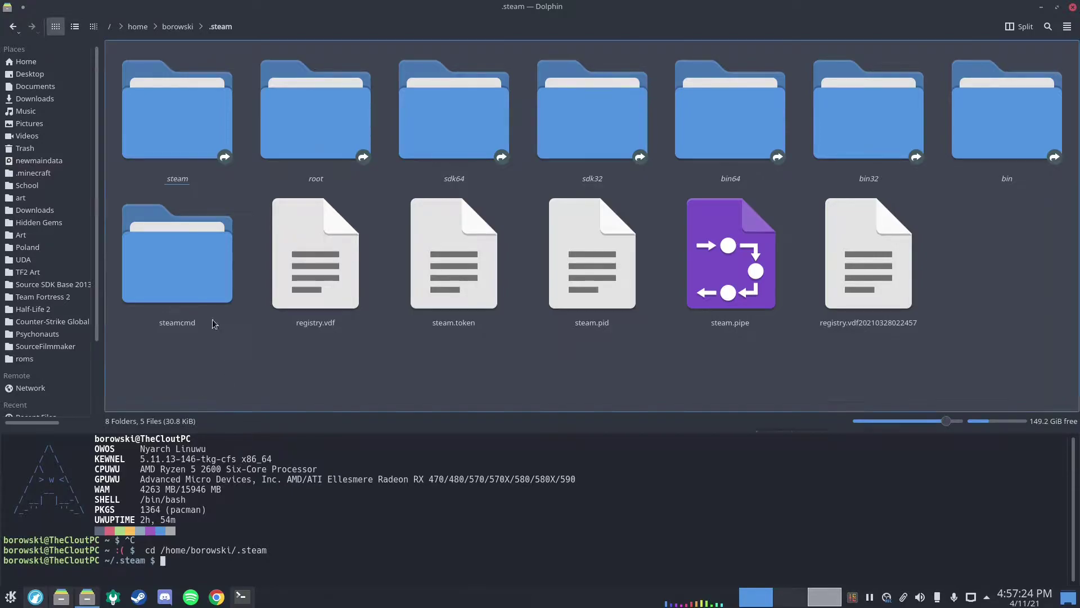
Browse in Dolphin to steam-runtime/usr/lib/x86_64-linux-gnu
{"action": "left_click", "coordinate": [173, 150]}
{"action": "key", "text": "u"}
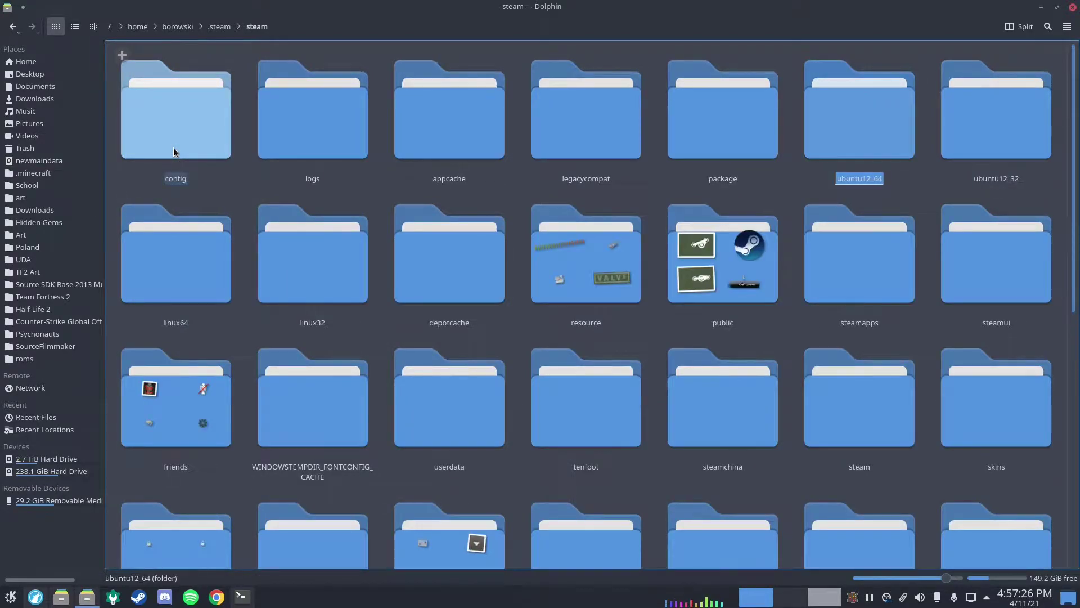
{"action": "key", "text": "Right"}
{"action": "key", "text": "Return"}
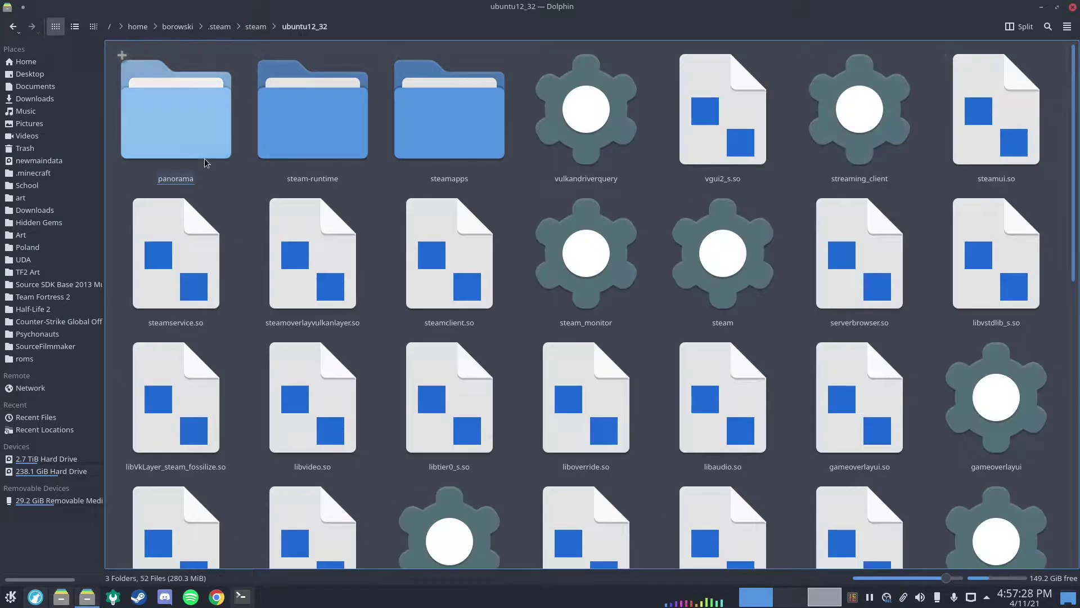
{"action": "left_click", "coordinate": [287, 158]}
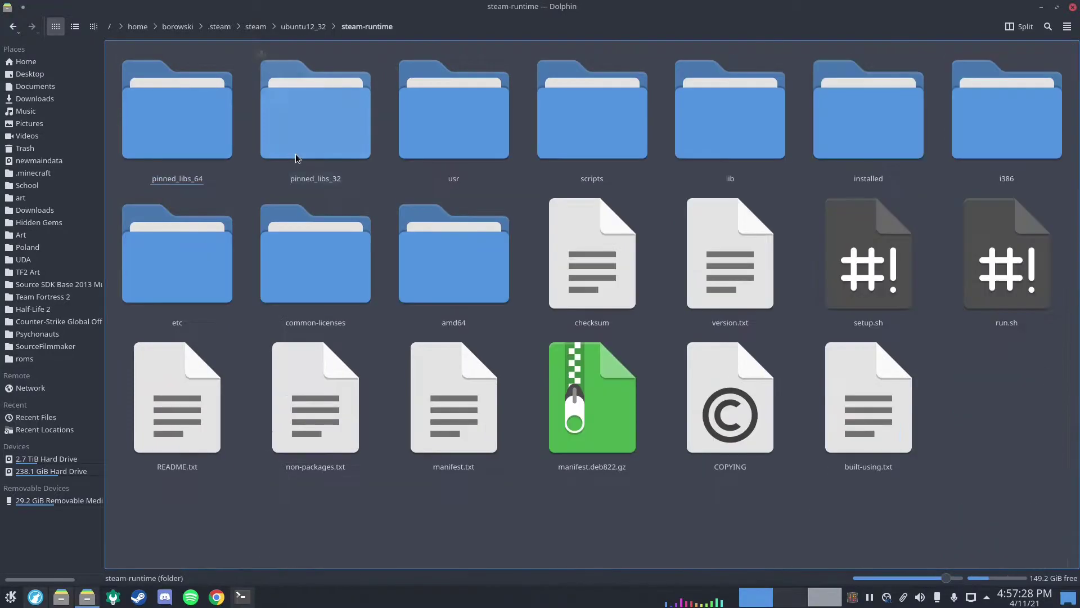
{"action": "left_click", "coordinate": [448, 126]}
{"action": "left_click", "coordinate": [422, 126]}
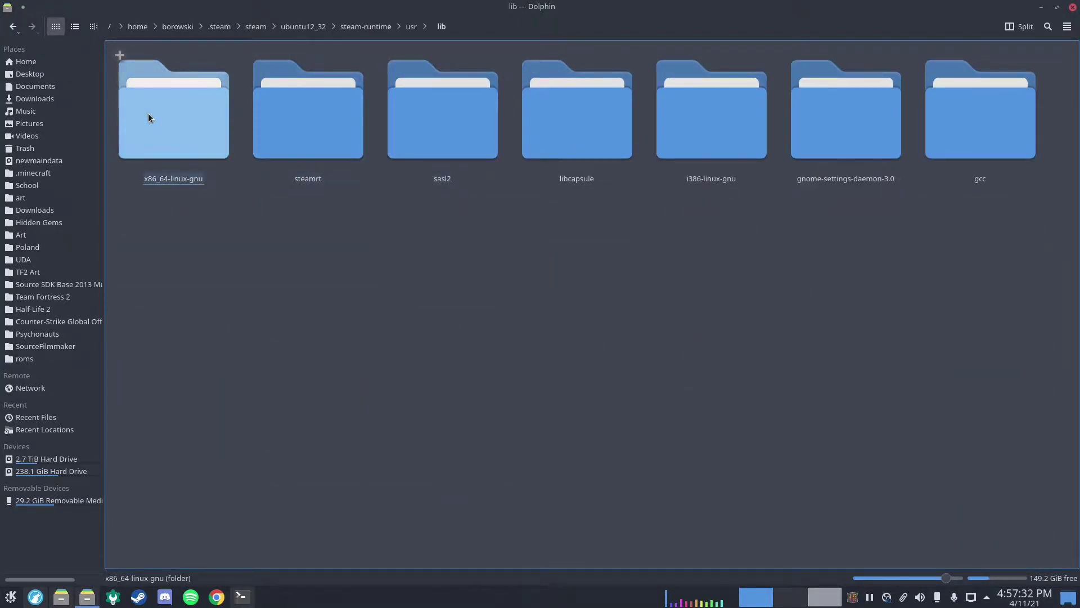
{"action": "left_click", "coordinate": [164, 105]}
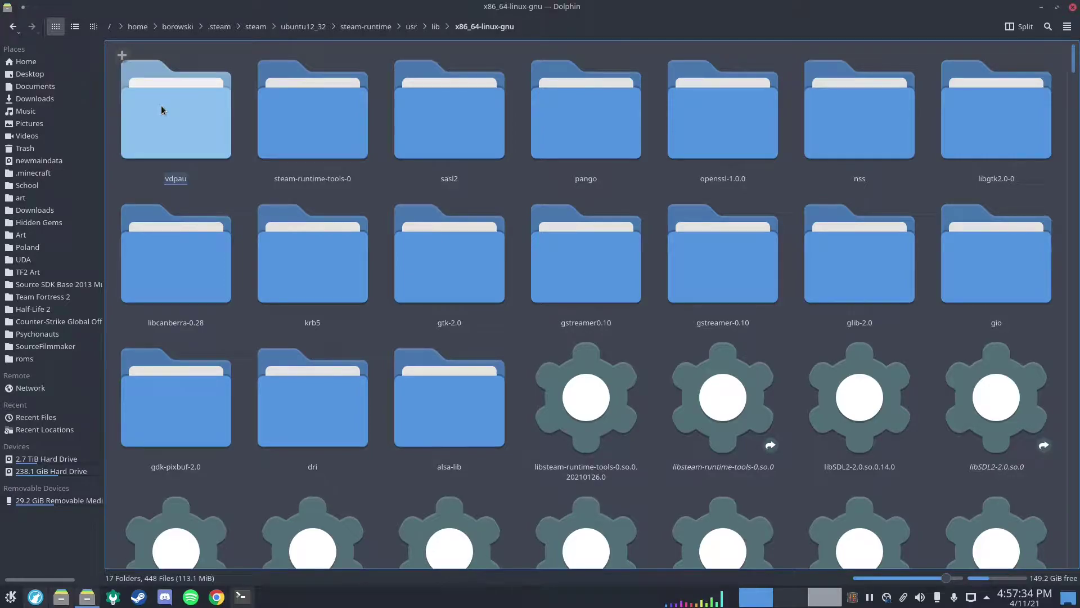
Filter by 'openal', trash the libopenal.so.1 link, and open a terminal in this folder
{"action": "key", "text": "ctrl+i"}
{"action": "type", "text": "openal"}
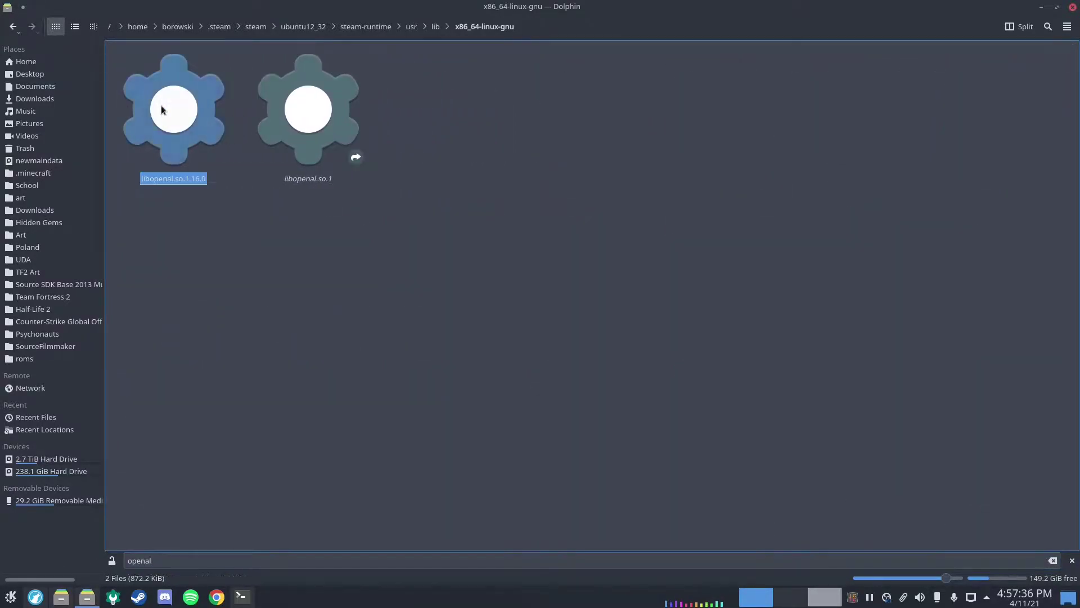
{"action": "left_click", "coordinate": [161, 106]}
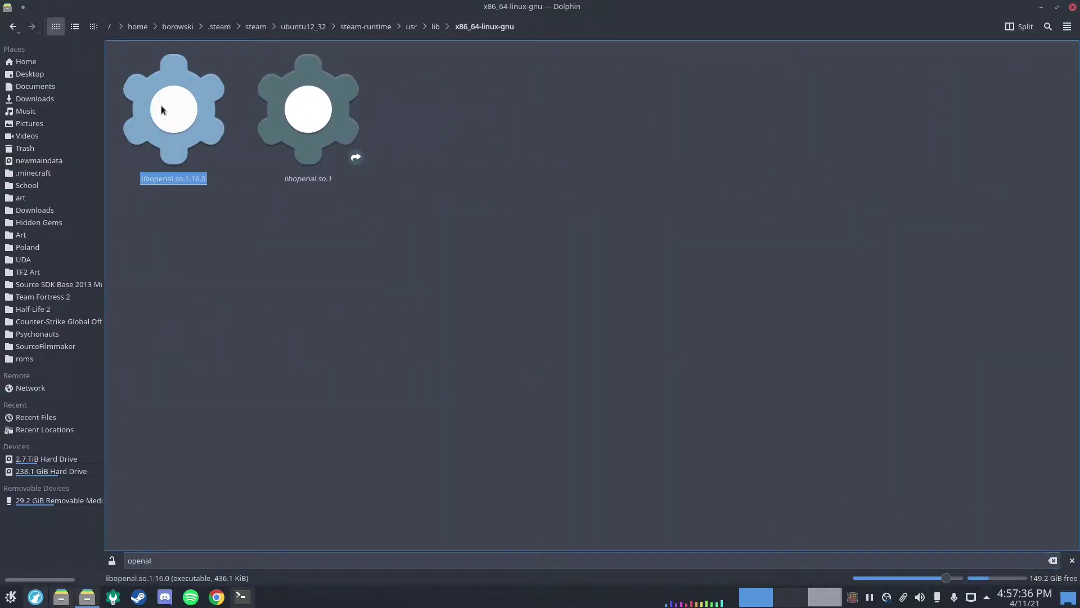
{"action": "left_click", "coordinate": [317, 178]}
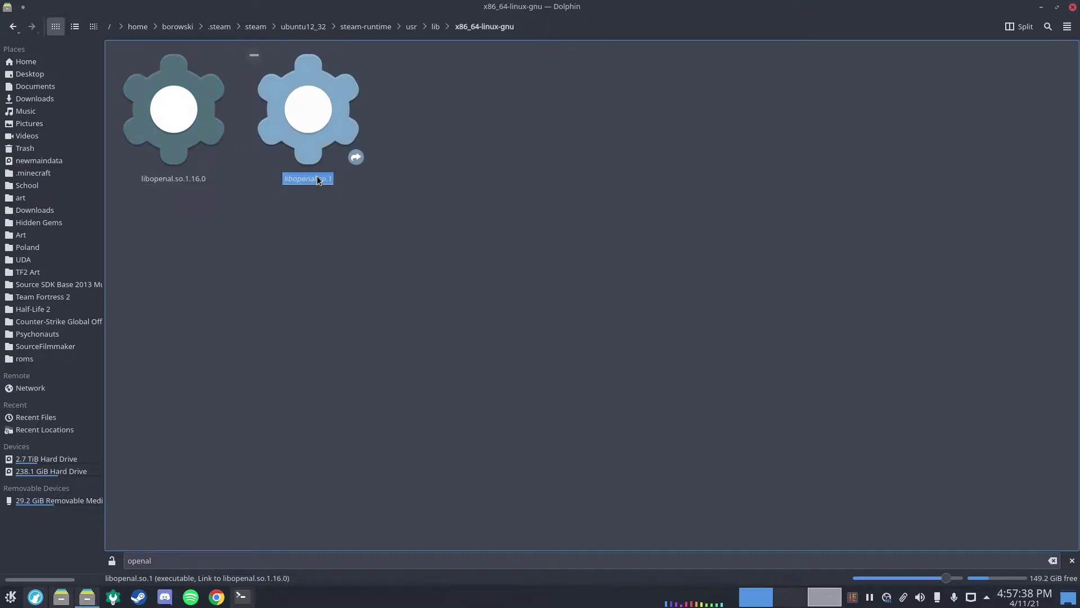
{"action": "key", "text": "Delete"}
{"action": "right_click", "coordinate": [323, 121]}
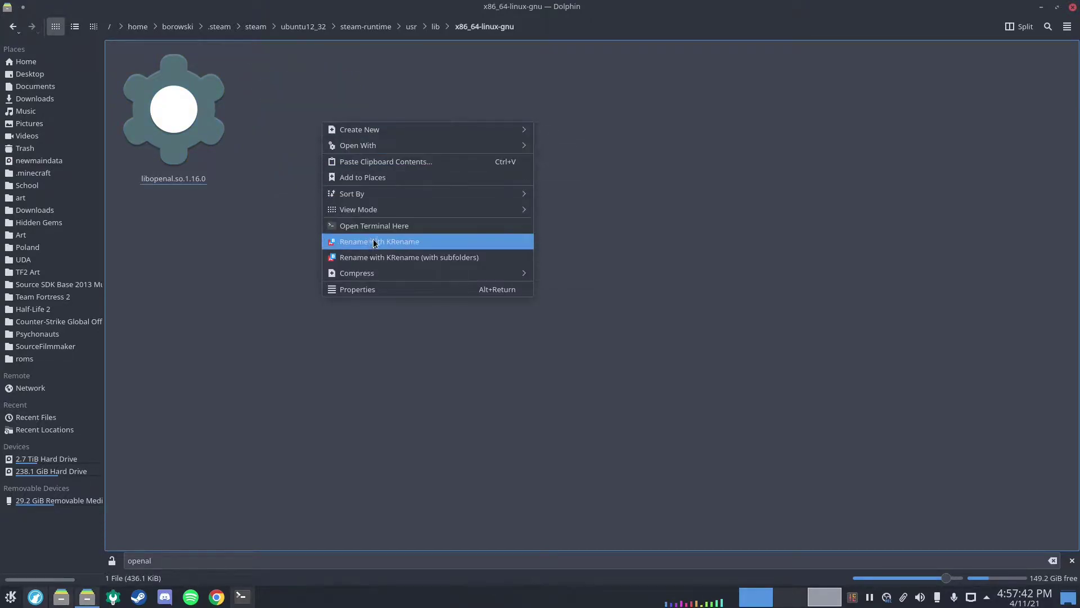
{"action": "left_click", "coordinate": [370, 220]}
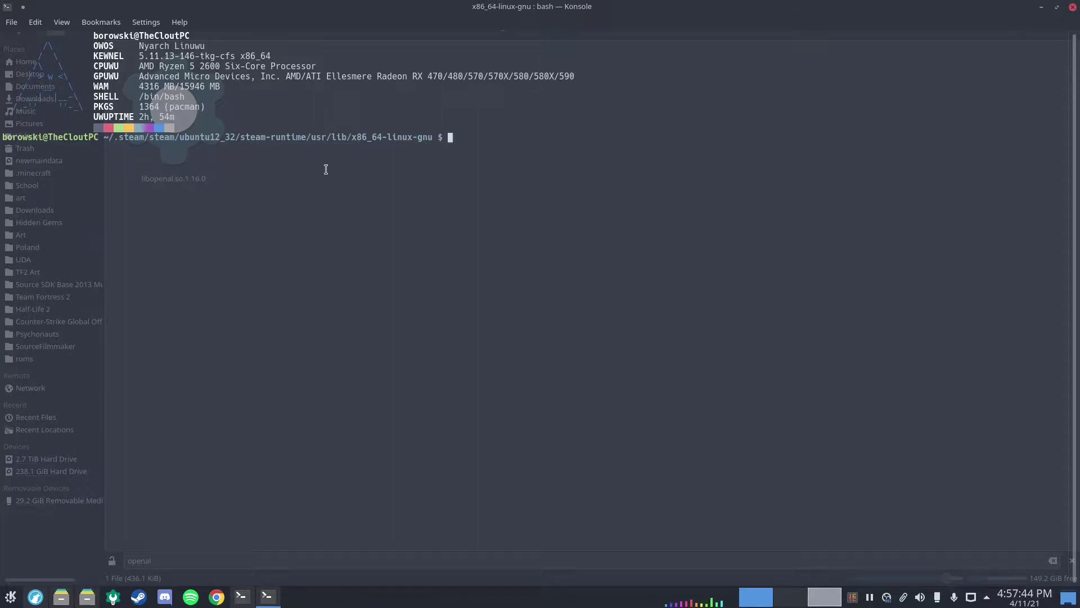
Run ln -sfT /usr/lib/libopenal.so.1 libopenal.so.1 to link the system library
{"action": "type", "text": "ln -sfT /usr/l"}
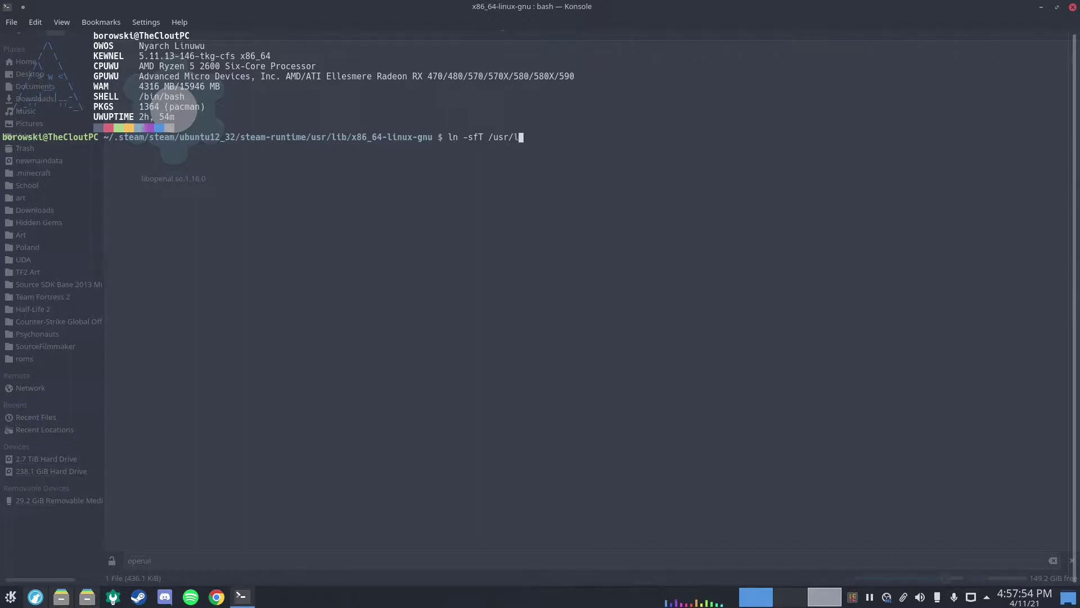
{"action": "type", "text": "ib"}
{"action": "key", "text": "alt+Tab"}
{"action": "key", "text": "alt+Tab"}
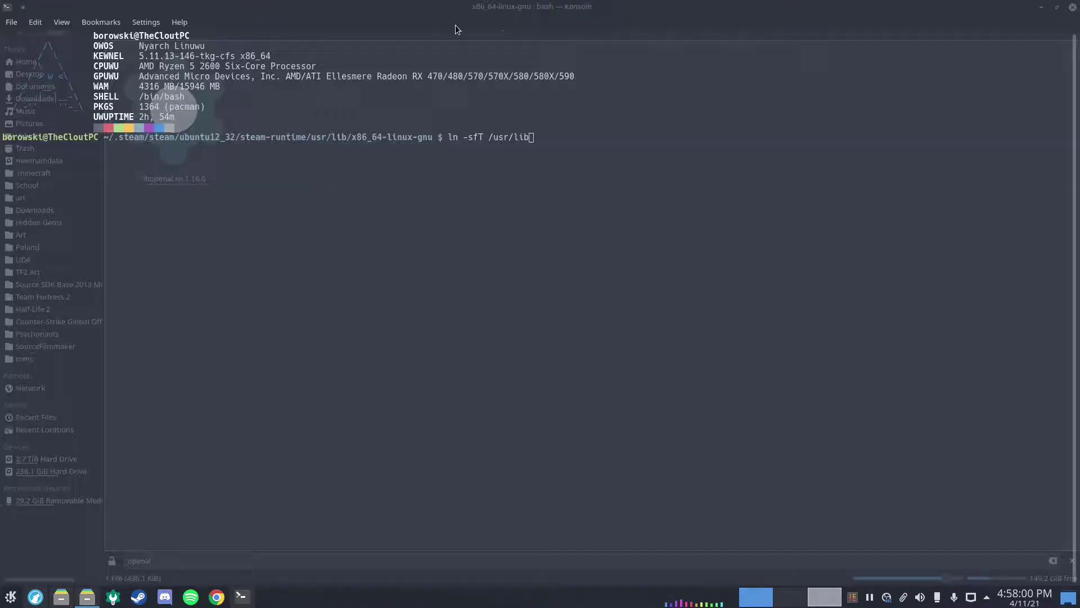
{"action": "type", "text": "/"}
{"action": "type", "text": "lib"}
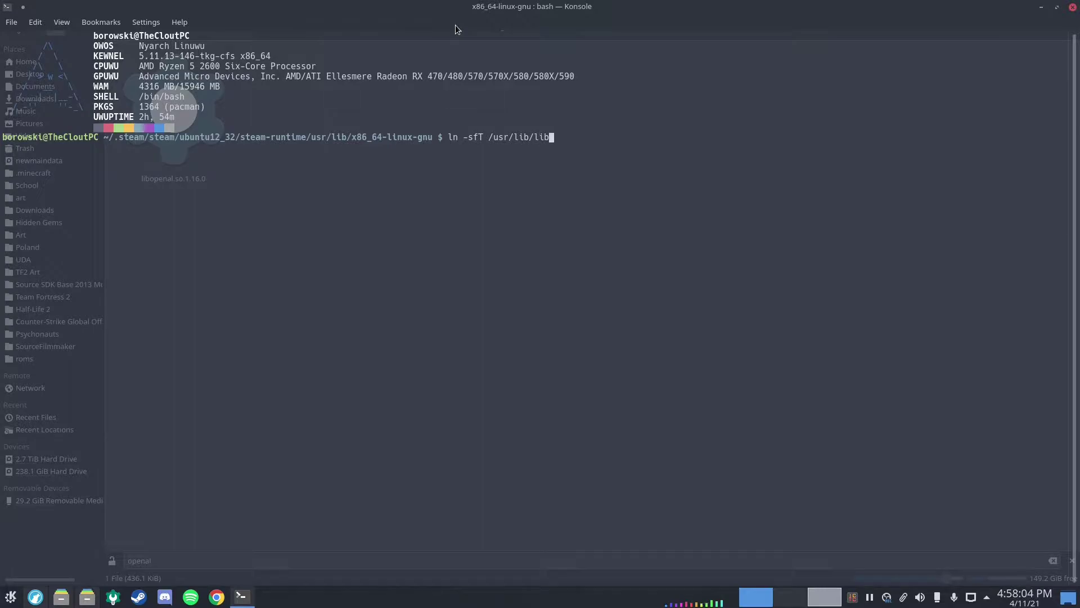
{"action": "type", "text": "opena"}
{"action": "key", "text": "Tab"}
{"action": "key", "text": "Tab"}
{"action": "type", "text": "l"}
{"action": "key", "text": "Tab"}
{"action": "type", "text": ".1"}
{"action": "type", "text": " ./"}
{"action": "key", "text": "BackSpace"}
{"action": "key", "text": "BackSpace"}
{"action": "type", "text": "libopenal.so.1"}
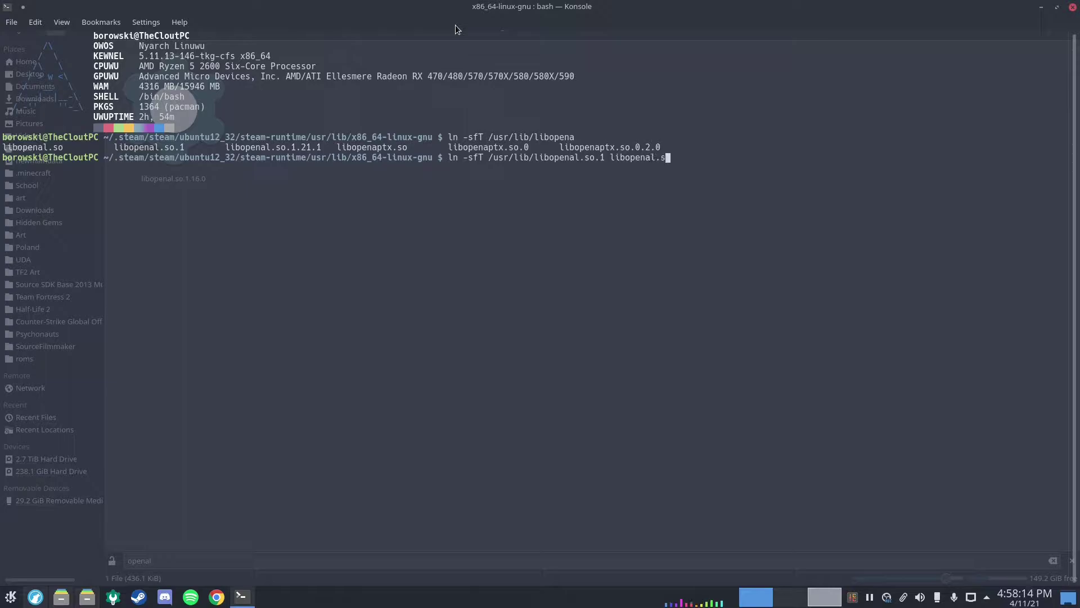
{"action": "key", "text": "Return"}
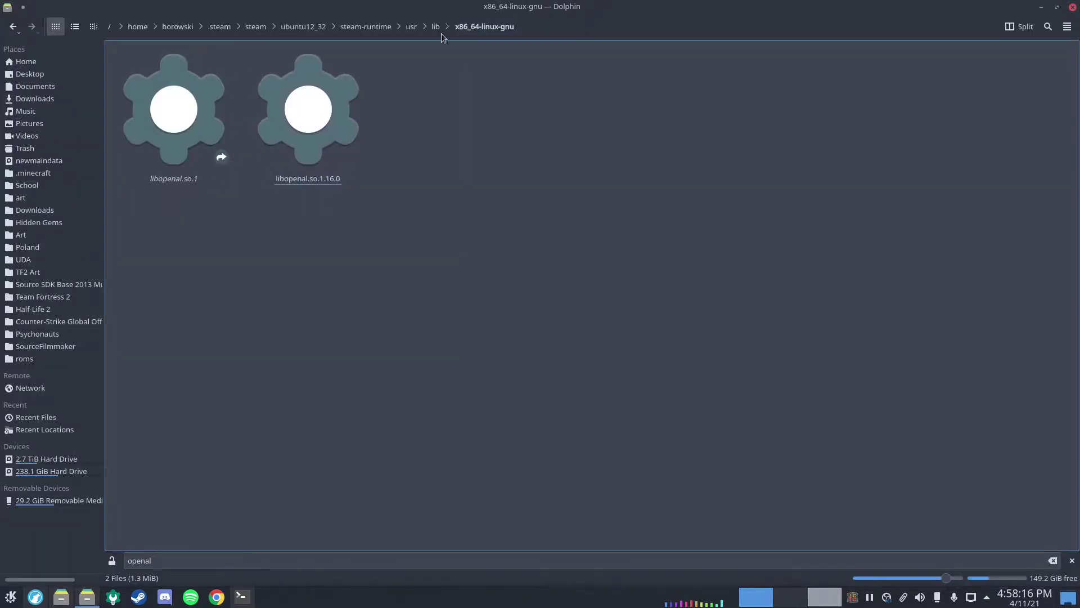
Inspect the new libopenal.so.1 link to confirm where it points
{"action": "left_click", "coordinate": [194, 126]}
{"action": "right_click", "coordinate": [194, 126]}
{"action": "key", "text": "Escape"}
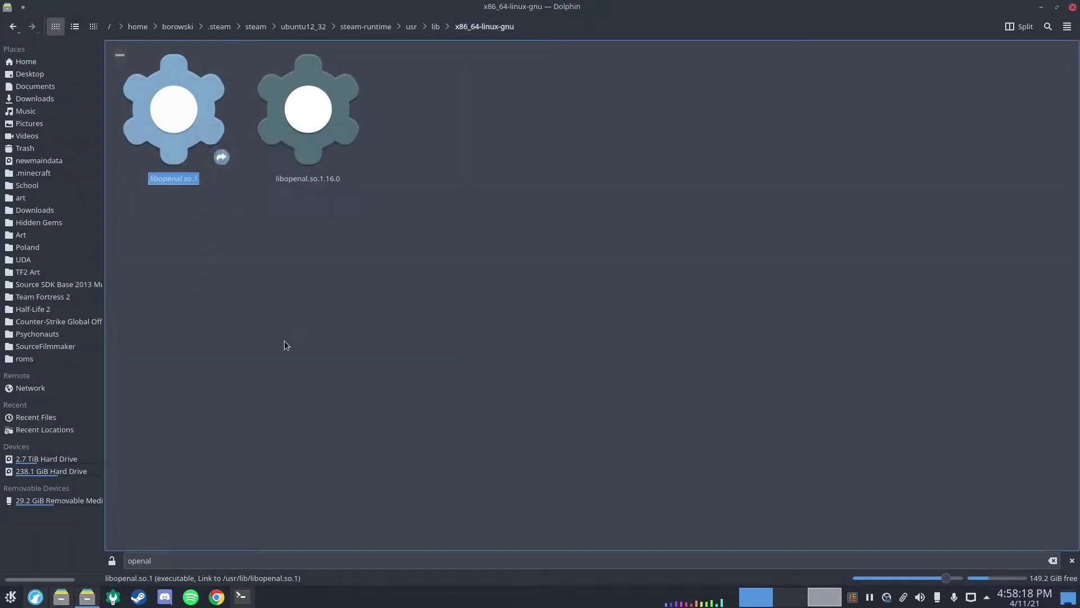
{"action": "left_click", "coordinate": [295, 123]}
{"action": "left_click", "coordinate": [161, 125]}
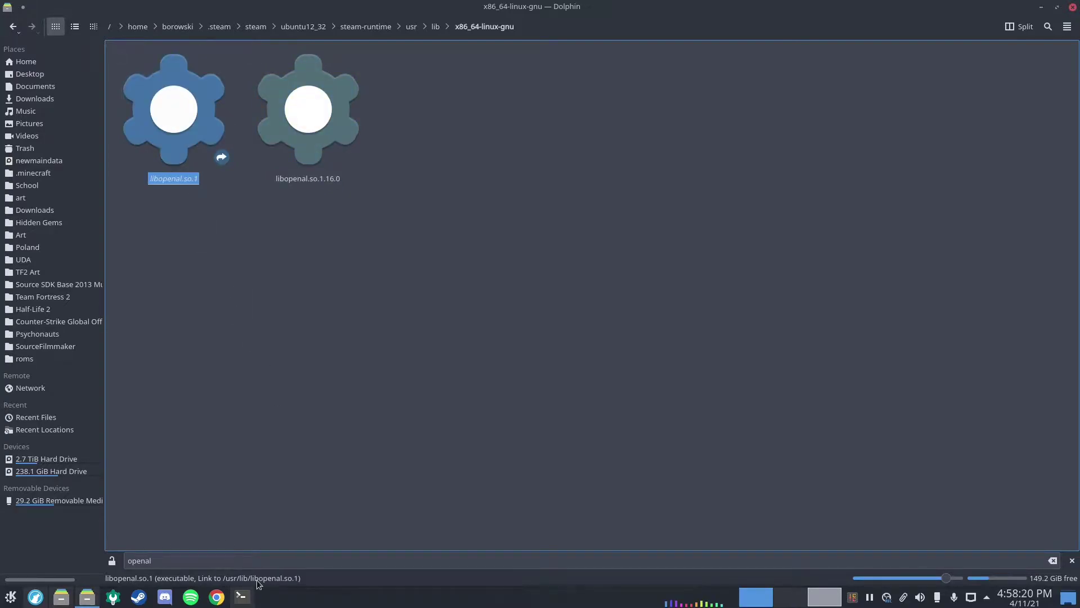
Open lib/i386-linux-gnu filtered to 'openal', open a terminal there, and close the duplicate
{"action": "key", "text": "alt+Left"}
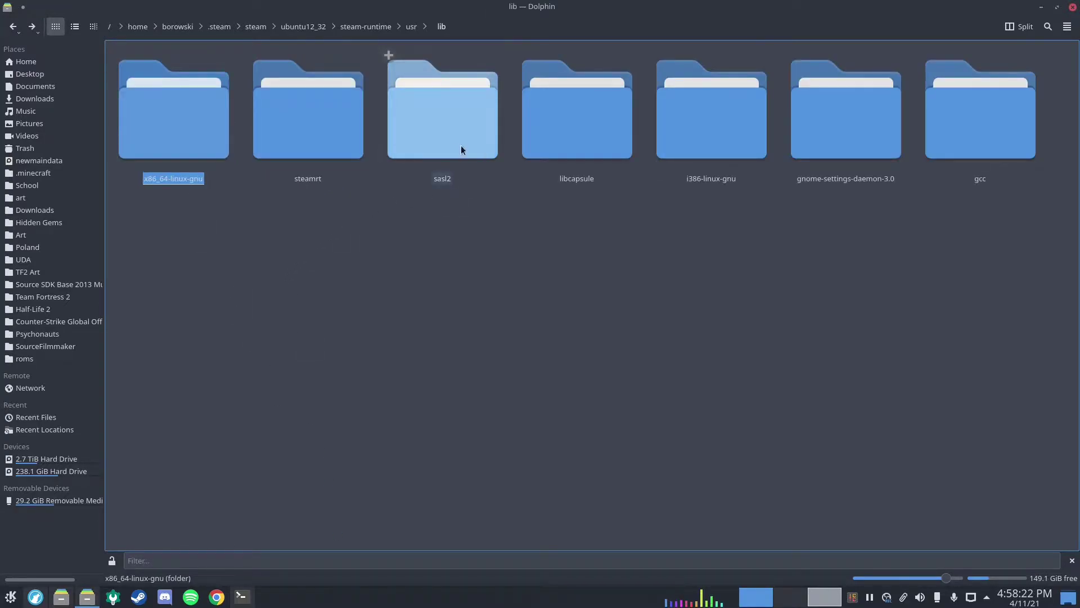
{"action": "double_click", "coordinate": [748, 134]}
{"action": "type", "text": "openal"}
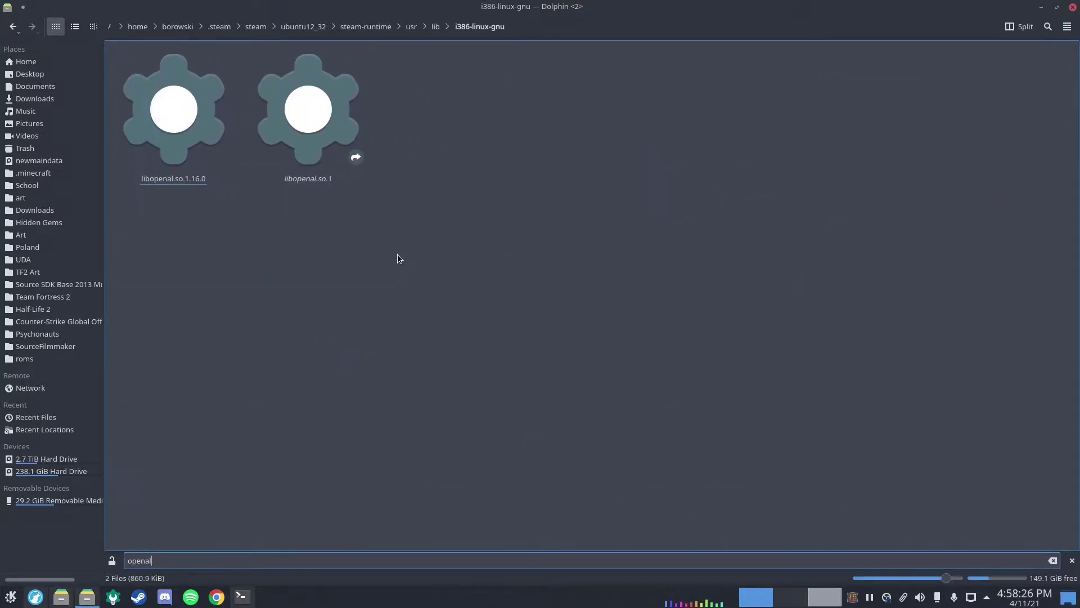
{"action": "right_click", "coordinate": [402, 258]}
{"action": "left_click", "coordinate": [479, 360]}
{"action": "right_click", "coordinate": [247, 600]}
{"action": "left_click", "coordinate": [276, 578]}
Clear the terminal and type ln -sfT /usr/lib32/libopenal.so.1 as the link source
{"action": "key", "text": "ctrl+l"}
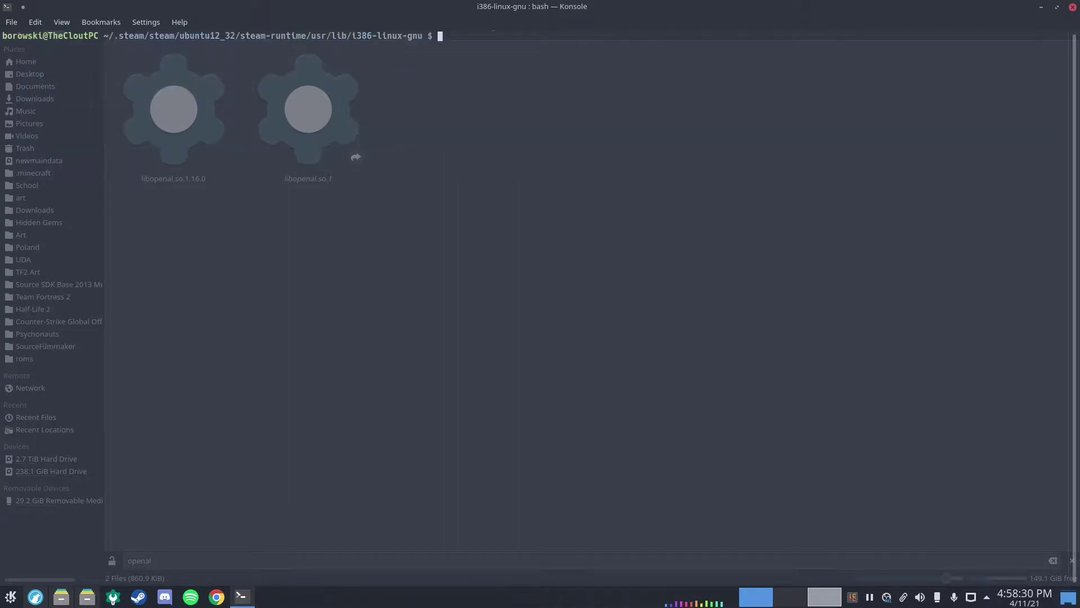
{"action": "type", "text": "ln -sfT /usr/"}
{"action": "key", "text": "alt+Tab"}
{"action": "key", "text": "alt+Tab"}
{"action": "type", "text": "lib32/libopenal.so.1"}
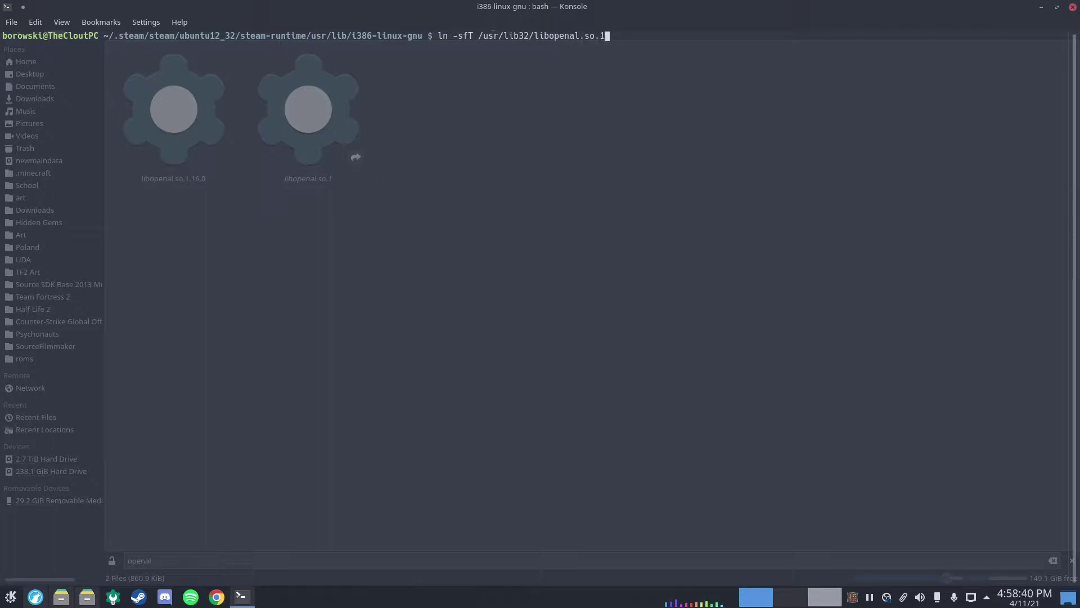
{"action": "key", "text": "alt+Tab"}
Delete the old libopenal.so.1 link from the i386-linux-gnu folder
{"action": "left_click", "coordinate": [285, 135]}
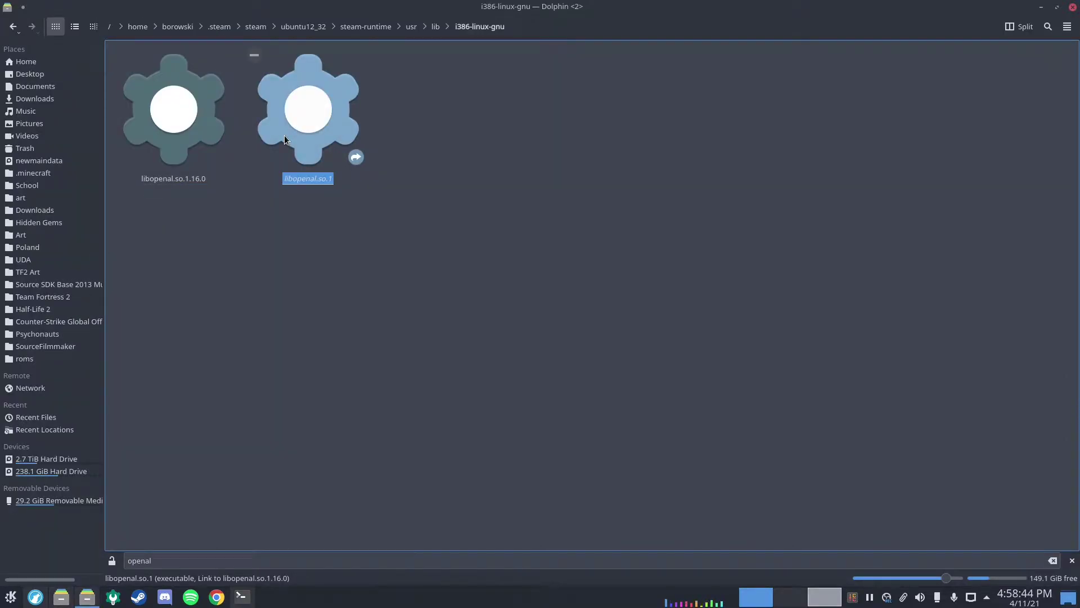
{"action": "key", "text": "Delete"}
{"action": "key", "text": "alt+Tab"}
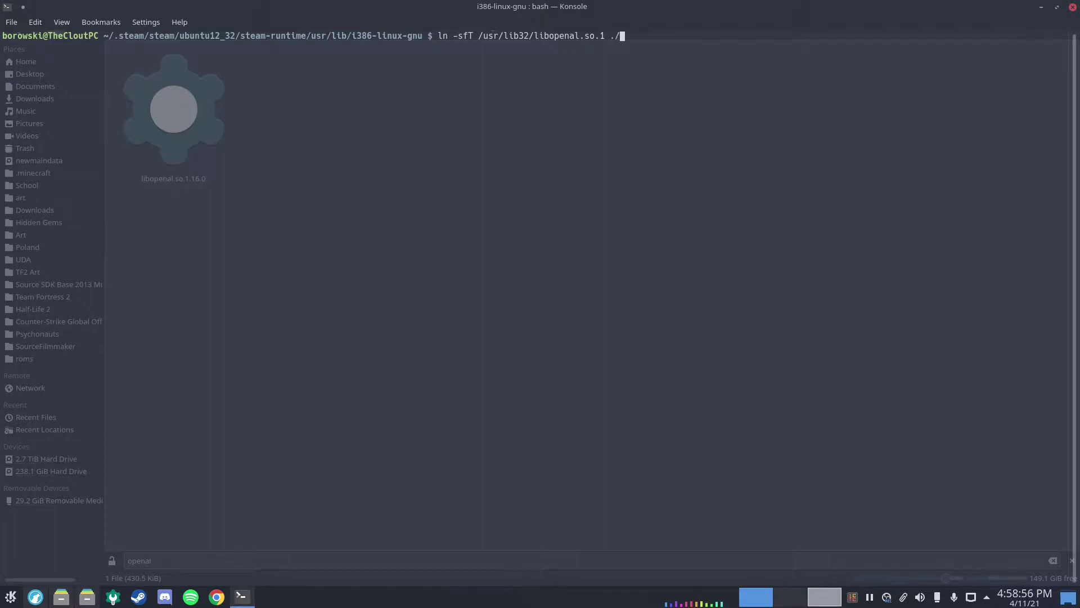
Finish the link with the name libopensl.so.1, run it, and change Dolphin's name filter
{"action": "type", "text": "libopensl.so.1"}
{"action": "key", "text": "Return"}
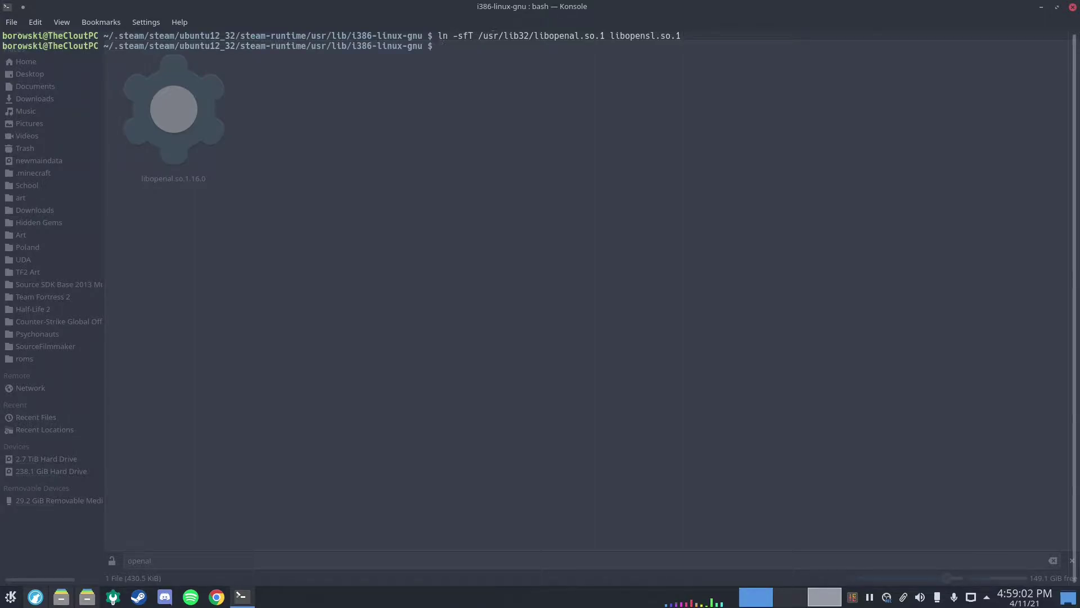
{"action": "key", "text": "alt+Tab"}
{"action": "key", "text": "alt+Tab"}
{"action": "key", "text": "alt+Tab"}
{"action": "key", "text": "ctrl+i"}
{"action": "type", "text": "opensl"}
{"action": "key", "text": "BackSpace"}
{"action": "key", "text": "BackSpace"}
{"action": "type", "text": "al"}
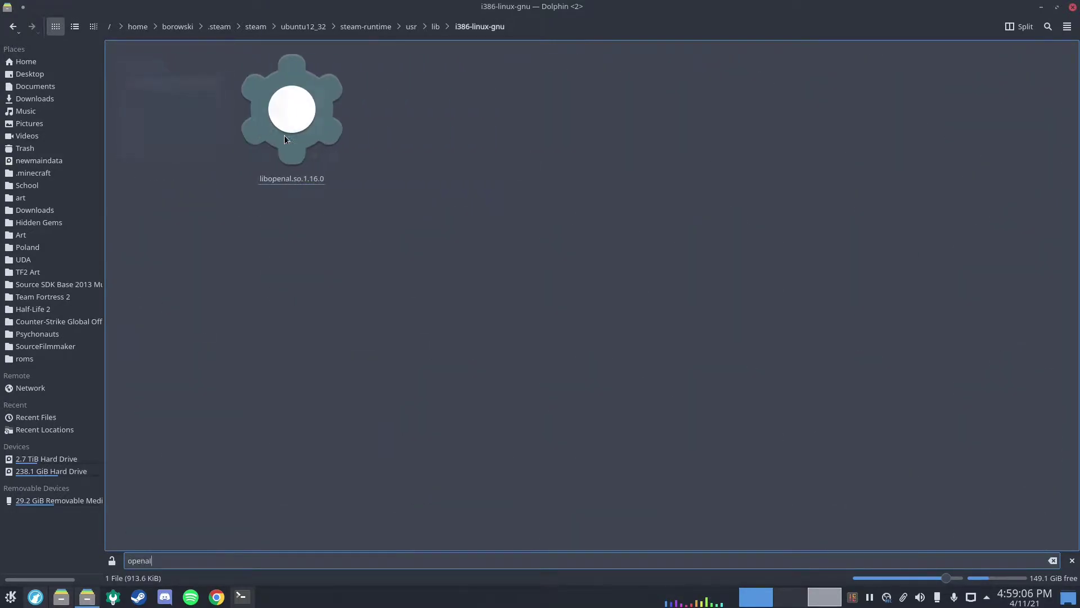
{"action": "key", "text": "BackSpace"}
{"action": "key", "text": "BackSpace"}
{"action": "type", "text": "s"}
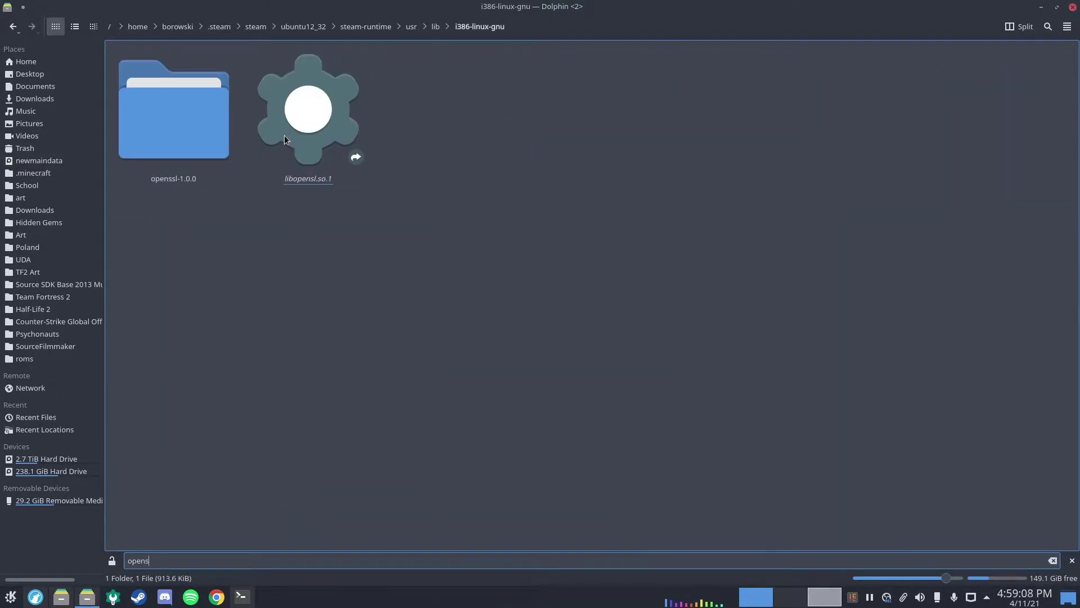
{"action": "key", "text": "alt+Tab"}
{"action": "key", "text": "alt+Tab"}
{"action": "key", "text": "BackSpace"}
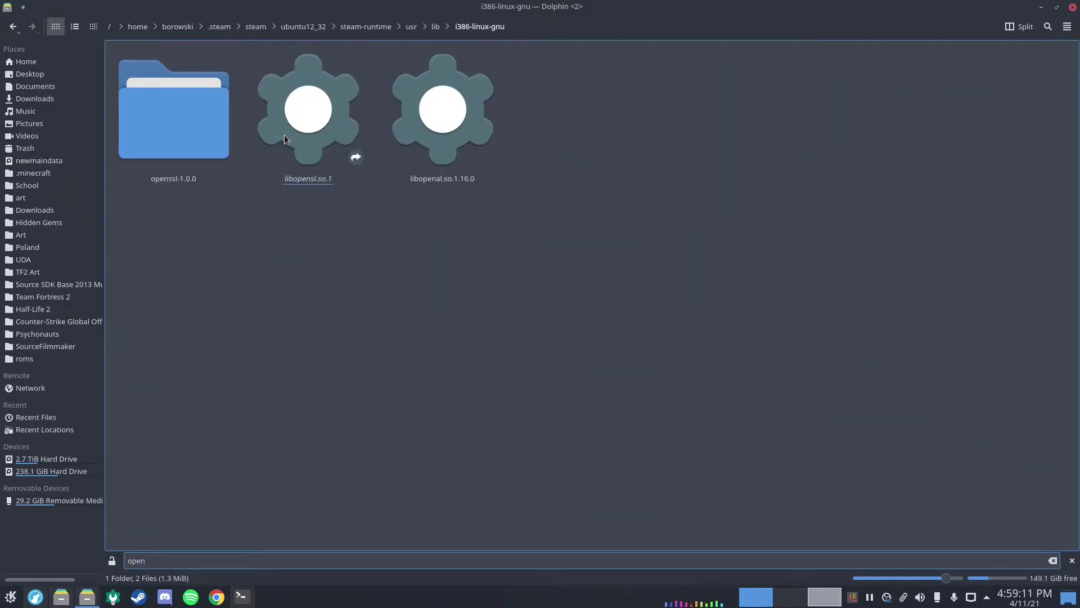
{"action": "left_click", "coordinate": [51, 148]}
{"action": "key", "text": "alt+Left"}
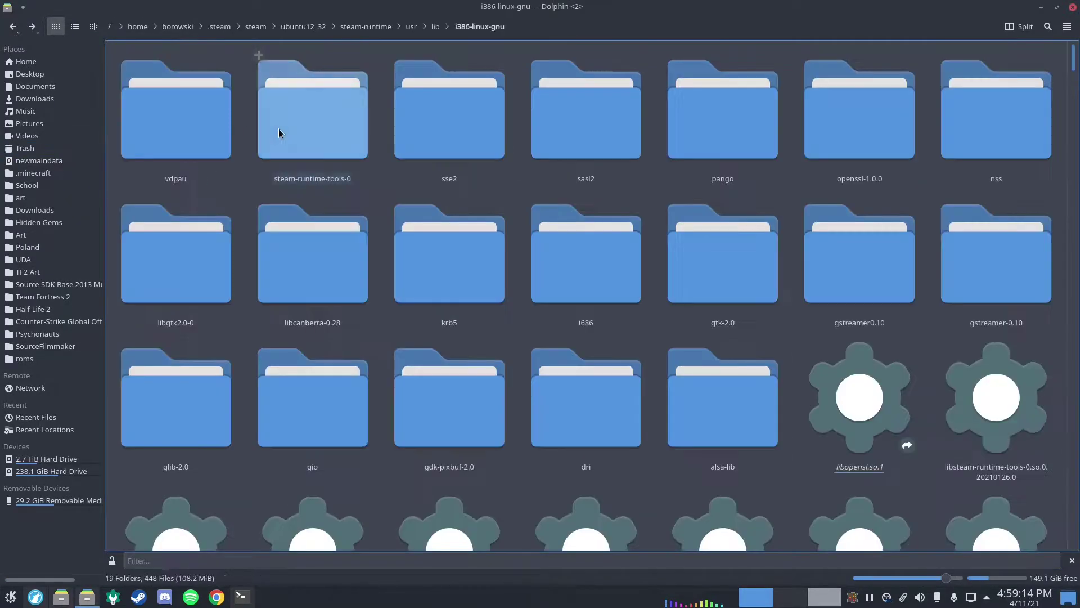
{"action": "type", "text": "openal"}
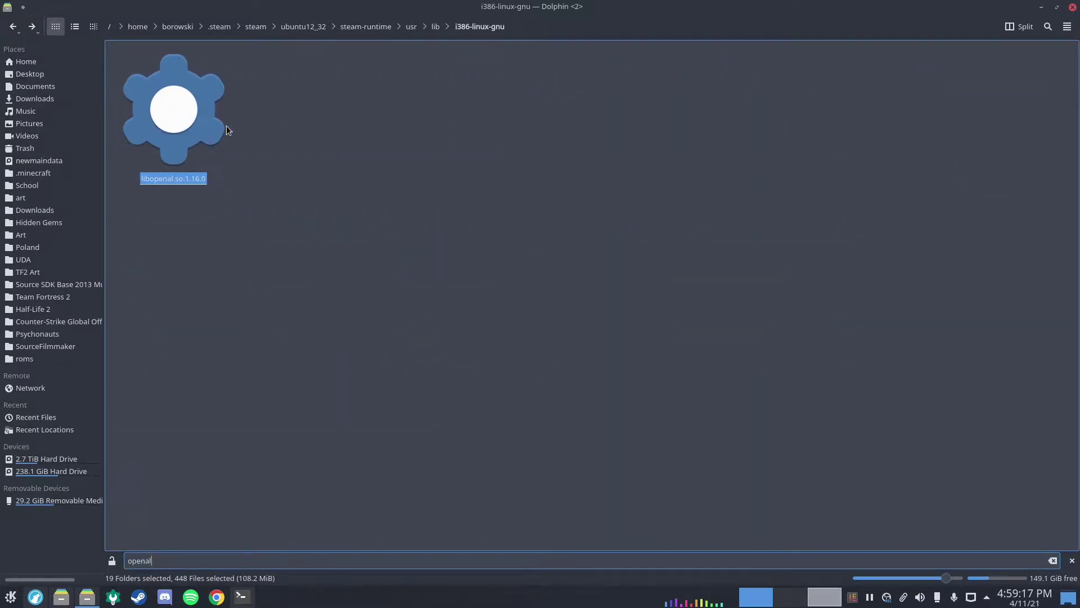
{"action": "key", "text": "alt+Tab"}
{"action": "type", "text": "ln -sfT/"}
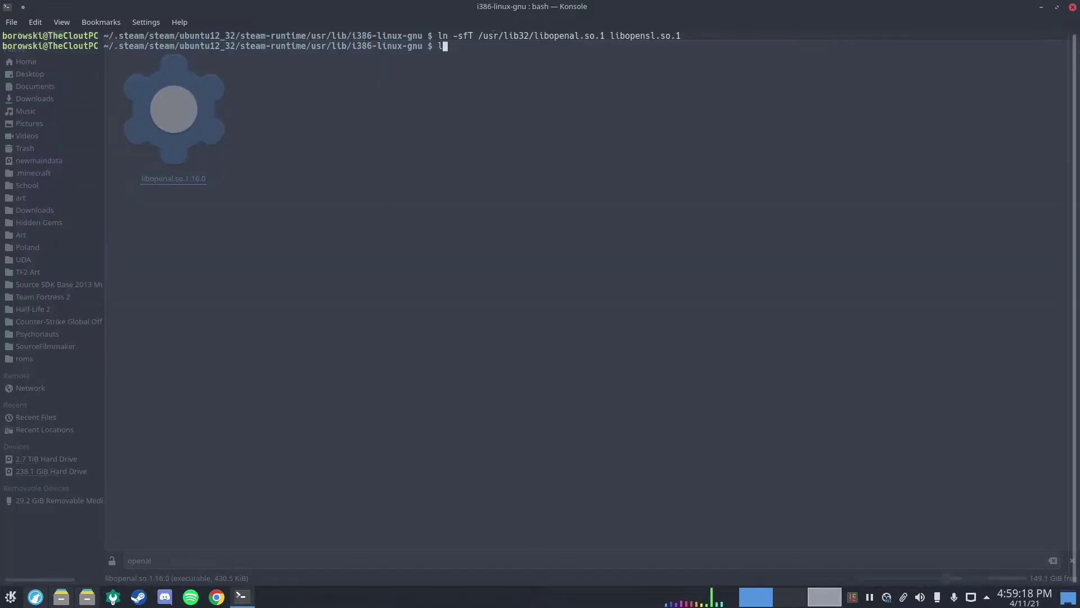
Run ln -sfT /usr/lib32/libopenal.so.1.21.1 libopenal.so.1 in i386-linux-gnu
{"action": "key", "text": "BackSpace"}
{"action": "key", "text": "BackSpace"}
{"action": "type", "text": "/usr/lib32/libopn"}
{"action": "type", "text": "n"}
{"action": "key", "text": "Tab"}
{"action": "key", "text": "Tab"}
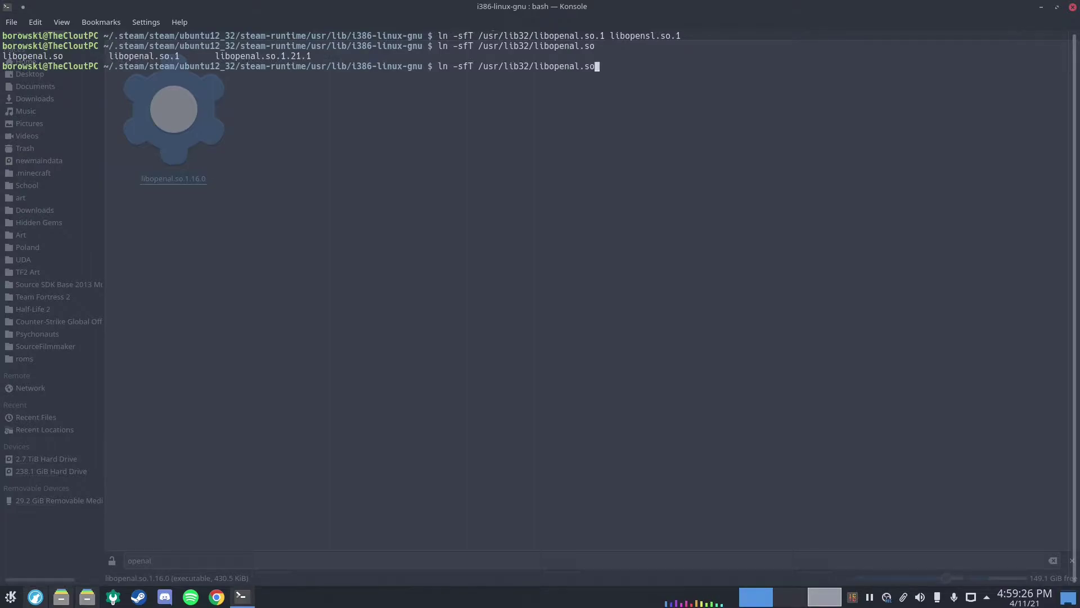
{"action": "type", "text": ".1.21.1 libopensl"}
{"action": "key", "text": "BackSpace"}
{"action": "key", "text": "BackSpace"}
{"action": "type", "text": "so"}
{"action": "key", "text": "BackSpace"}
{"action": "key", "text": "BackSpace"}
{"action": "type", "text": "al.so.1"}
{"action": "key", "text": "Return"}
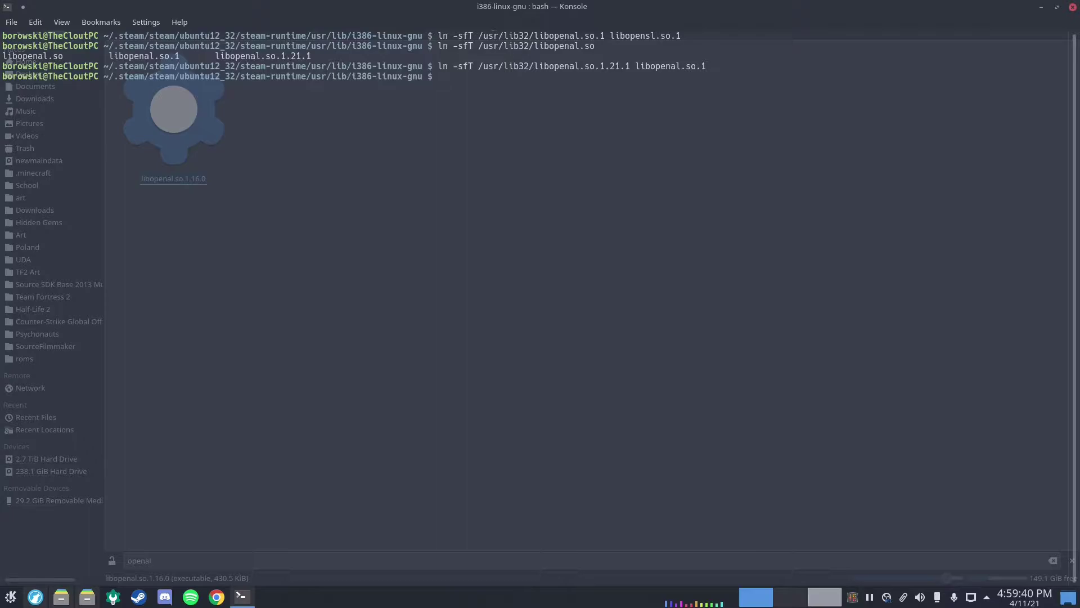
{"action": "key", "text": "alt+Tab"}
{"action": "key", "text": "ctrl+i"}
Filter the folder for 'opensl' and delete the misnamed libopensl.so.1 link
{"action": "type", "text": "opensl"}
{"action": "left_click", "coordinate": [166, 126]}
{"action": "key", "text": "Delete"}
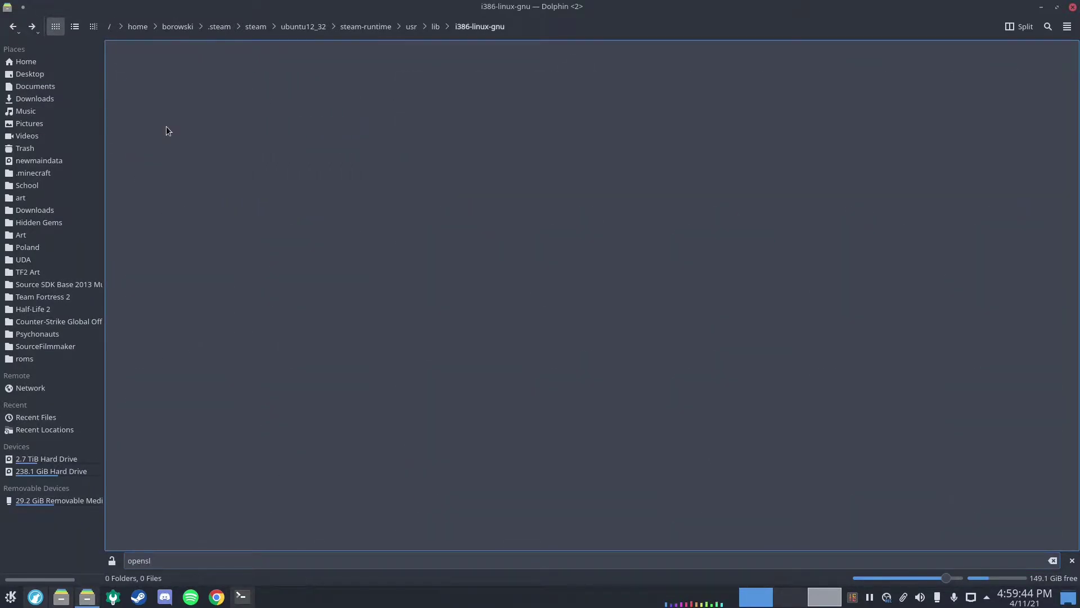
Review the earlier link commands in the terminal
{"action": "left_click", "coordinate": [242, 597]}
{"action": "left_click_drag", "start_coordinate": [703, 90], "coordinate": [73, 28]}
{"action": "left_click", "coordinate": [399, 107]}
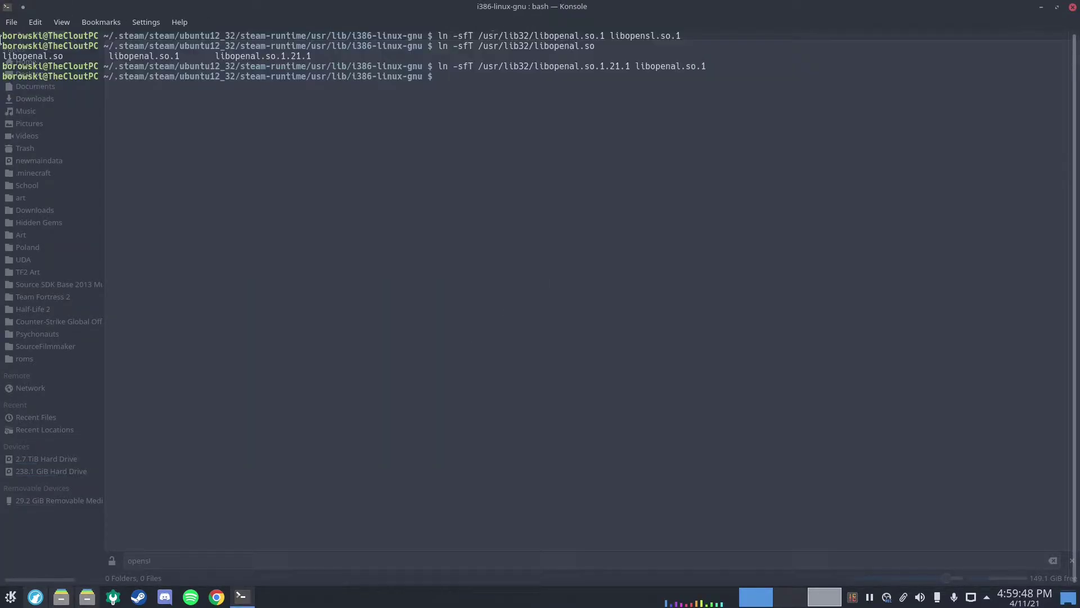
Filter for libopenal and confirm libopenal.so.1 links to /usr/lib32/libopenal.so.1.21.1
{"action": "key", "text": "alt+Tab"}
{"action": "key", "text": "BackSpace"}
{"action": "key", "text": "BackSpace"}
{"action": "key", "text": "BackSpace"}
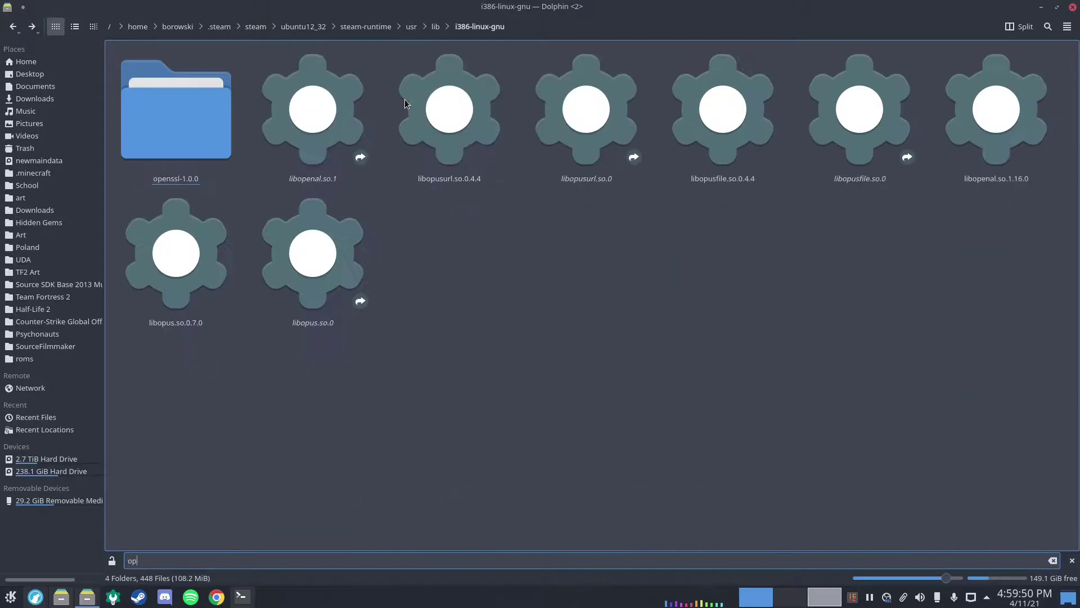
{"action": "type", "text": "nal"}
{"action": "left_click", "coordinate": [153, 135]}
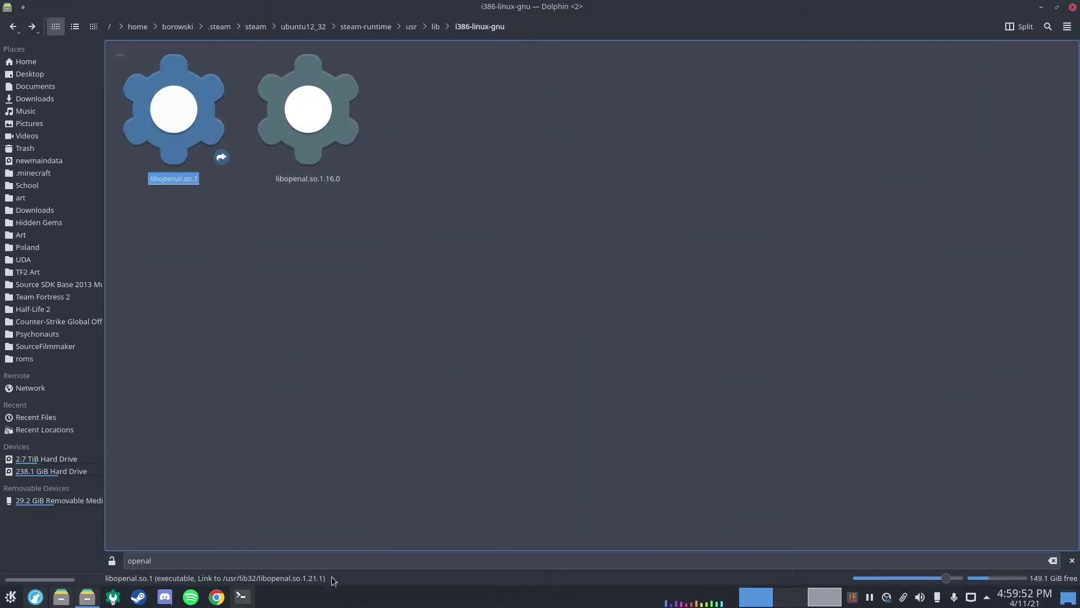
{"action": "left_click", "coordinate": [540, 268]}
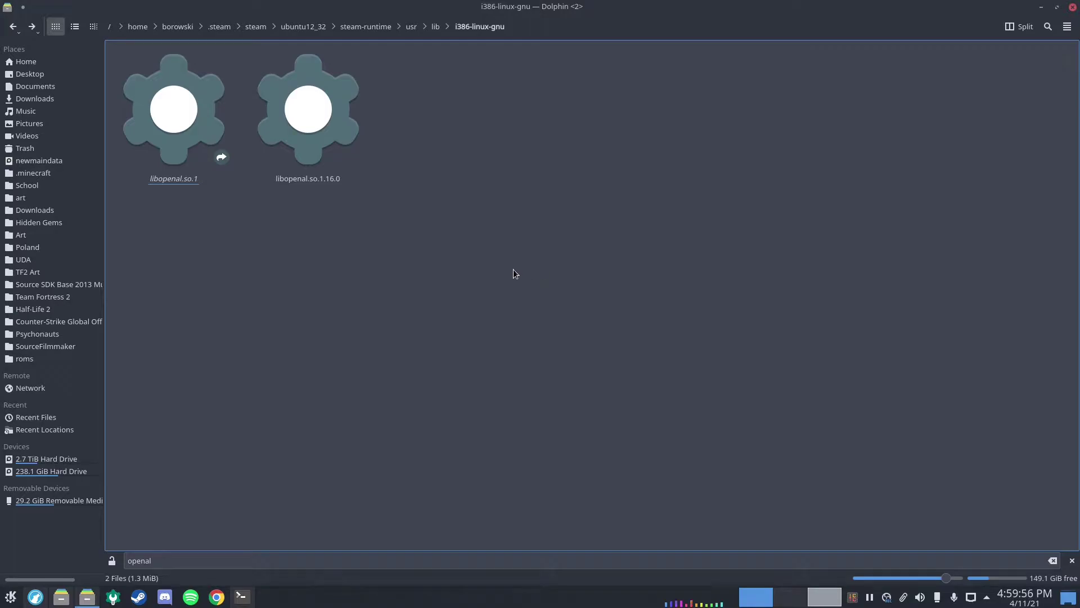
{"action": "left_click", "coordinate": [242, 597]}
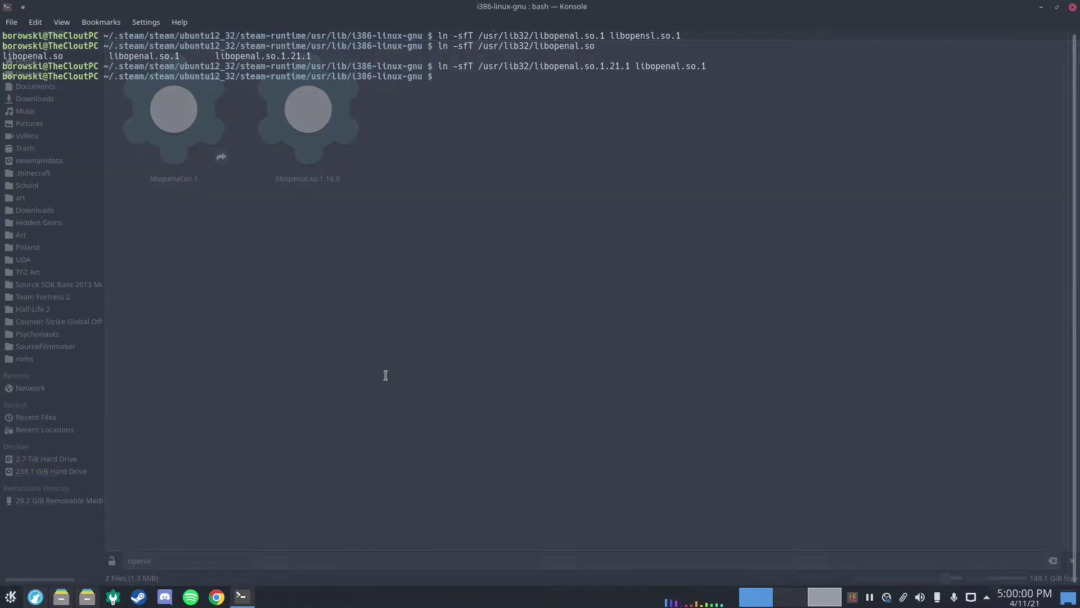
Change to the home directory, clear the terminal, and enter the alsoft-config command
{"action": "type", "text": "cd ~"}
{"action": "key", "text": "Return"}
{"action": "type", "text": "clear"}
{"action": "key", "text": "ctrl+l"}
{"action": "key", "text": "ctrl+c"}
{"action": "type", "text": "clear"}
{"action": "key", "text": "Return"}
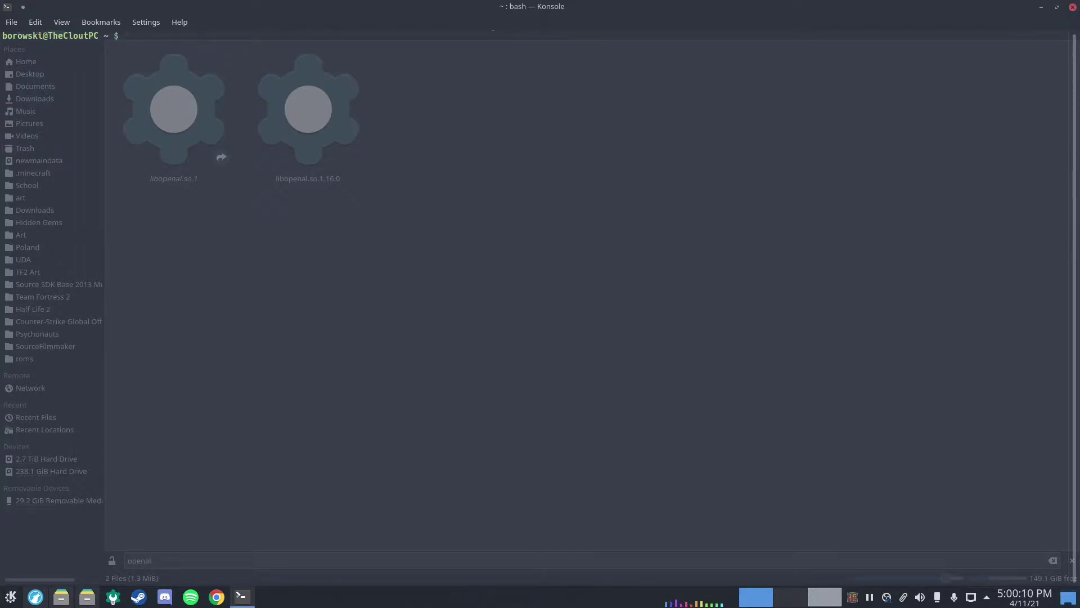
{"action": "type", "text": "also"}
{"action": "key", "text": "Tab"}
Launch alsoft-config and set Sample Rate 44100, Stereo Mode Headphones, Resampler 23rd order Sinc
{"action": "key", "text": "Return"}
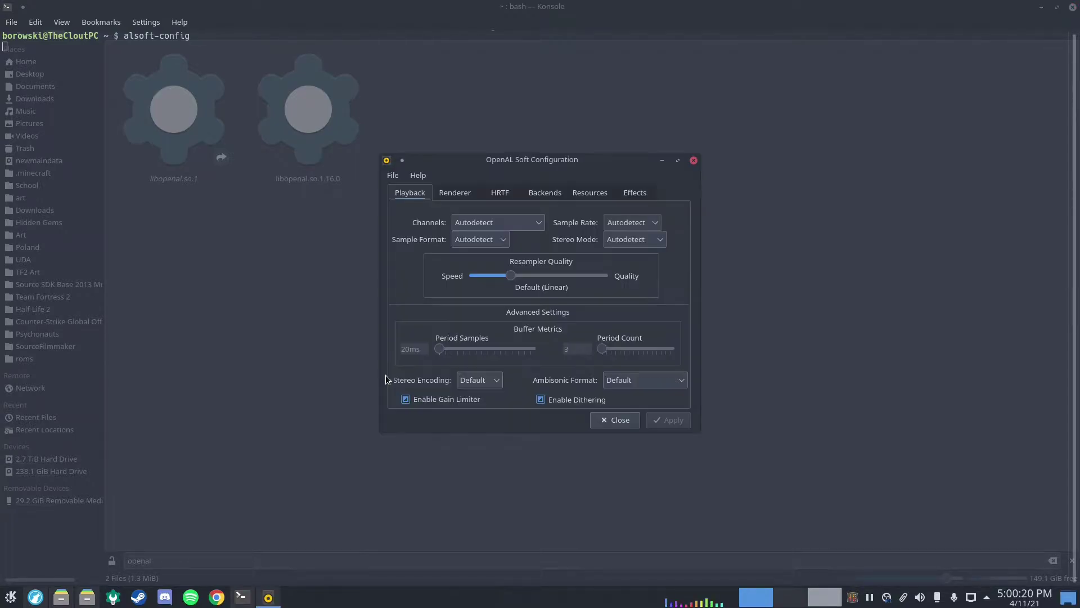
{"action": "left_click", "coordinate": [652, 223]}
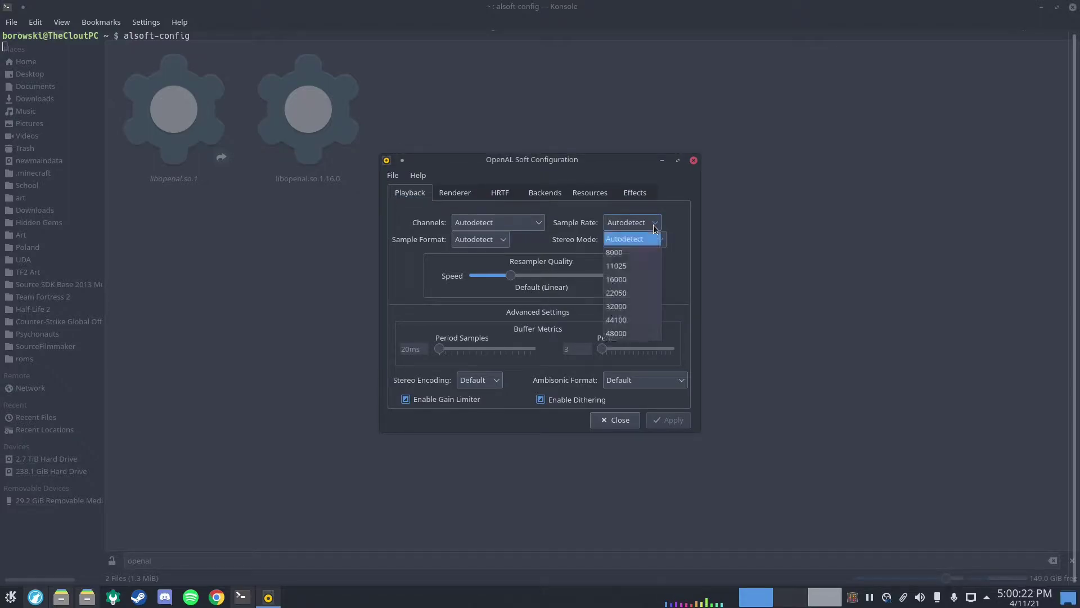
{"action": "left_click", "coordinate": [642, 320]}
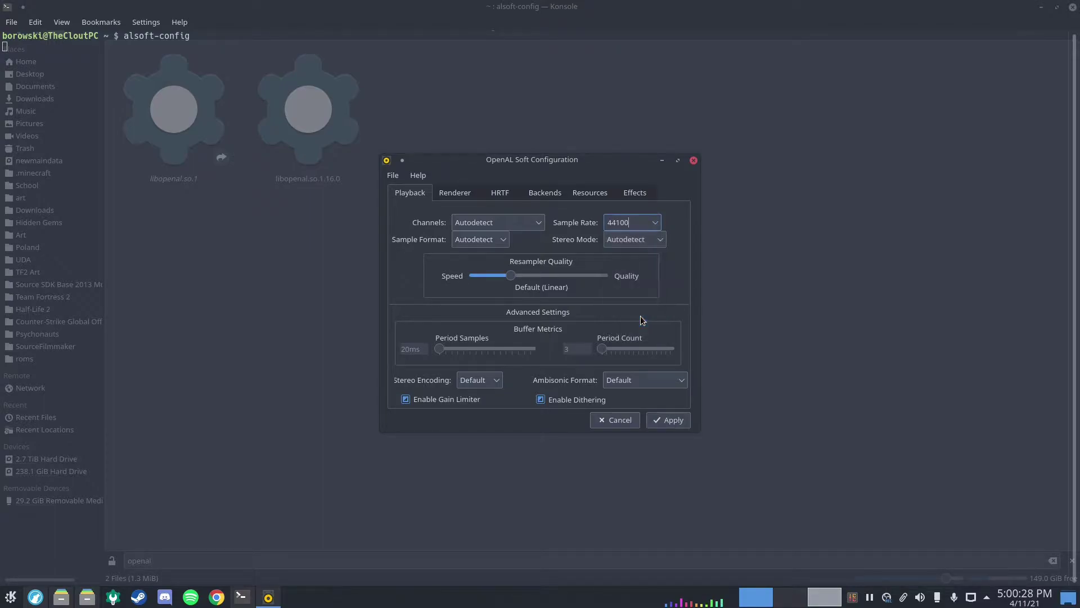
{"action": "left_click", "coordinate": [619, 236]}
{"action": "left_click", "coordinate": [640, 283]}
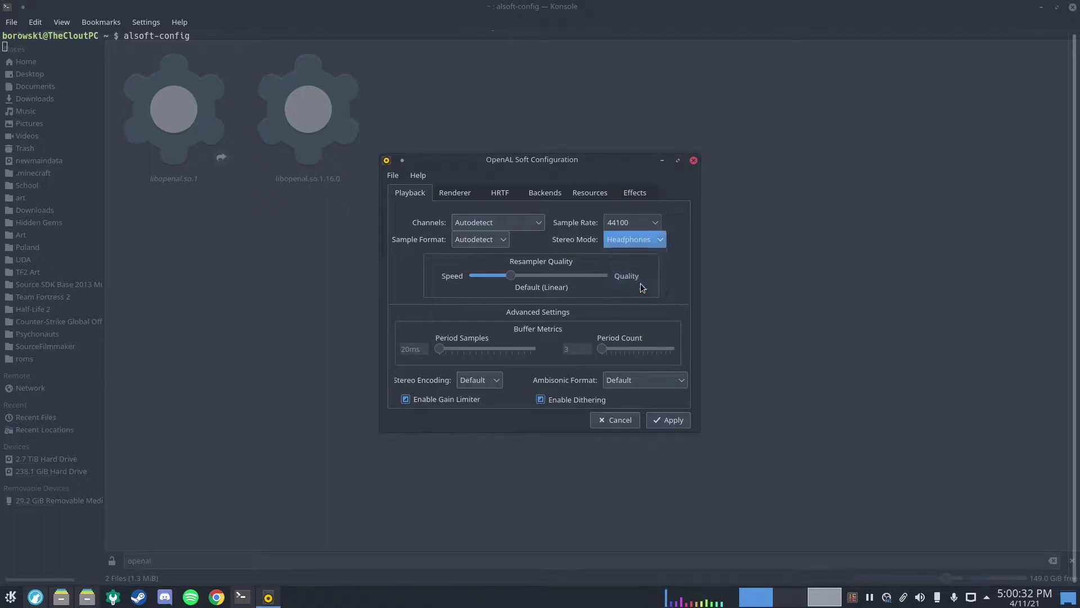
{"action": "left_click_drag", "start_coordinate": [511, 275], "coordinate": [613, 263]}
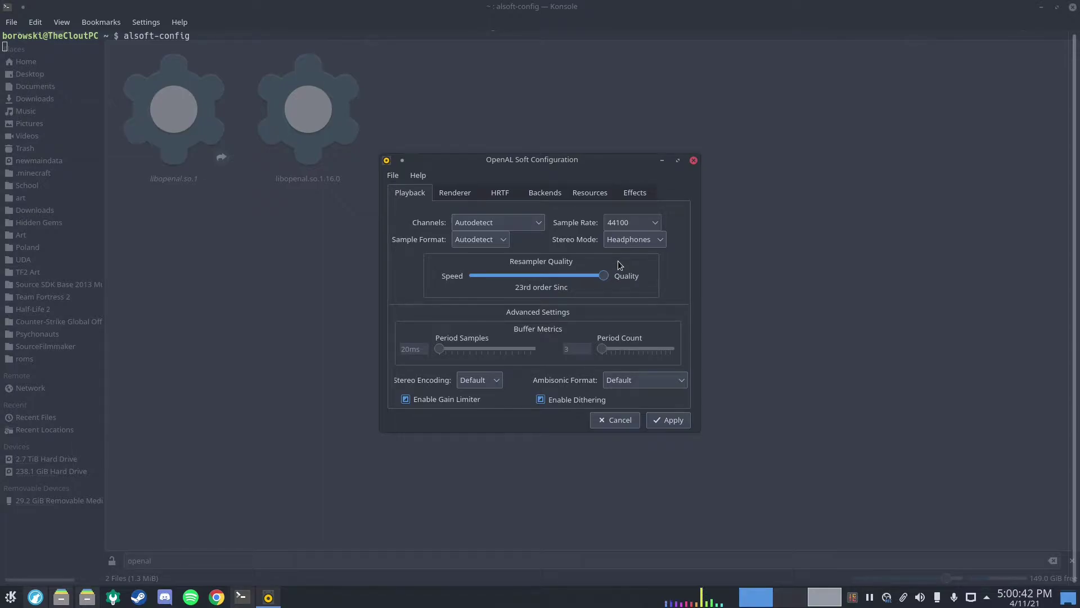
Apply the playback settings, then force HRTF on at Full quality with preferred HRTF Any
{"action": "left_click", "coordinate": [656, 420]}
{"action": "left_click", "coordinate": [647, 305]}
{"action": "left_click", "coordinate": [458, 192]}
{"action": "left_click", "coordinate": [496, 193]}
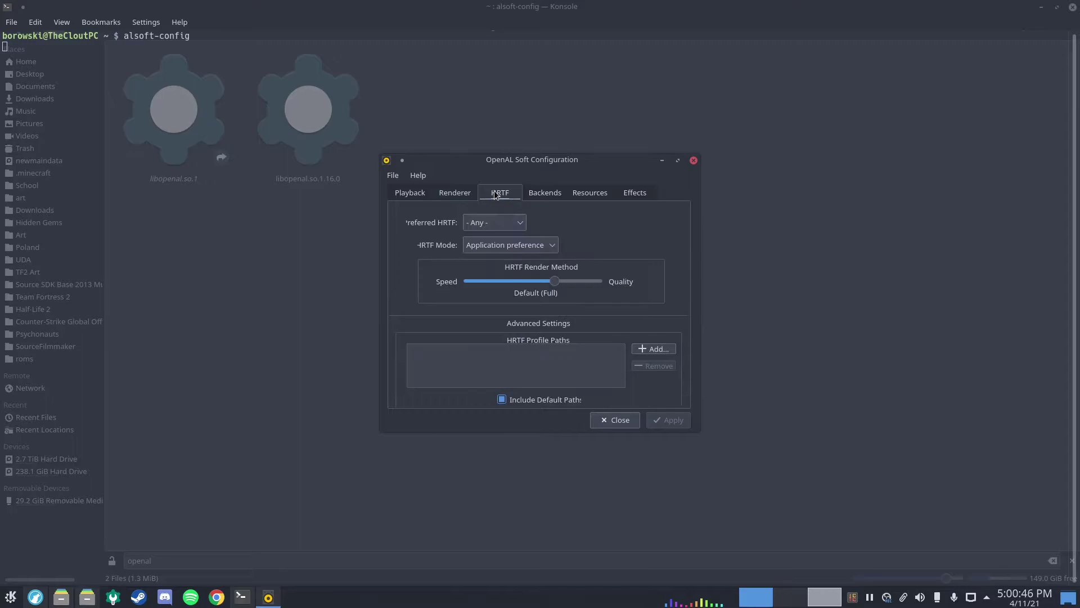
{"action": "left_click", "coordinate": [508, 246]}
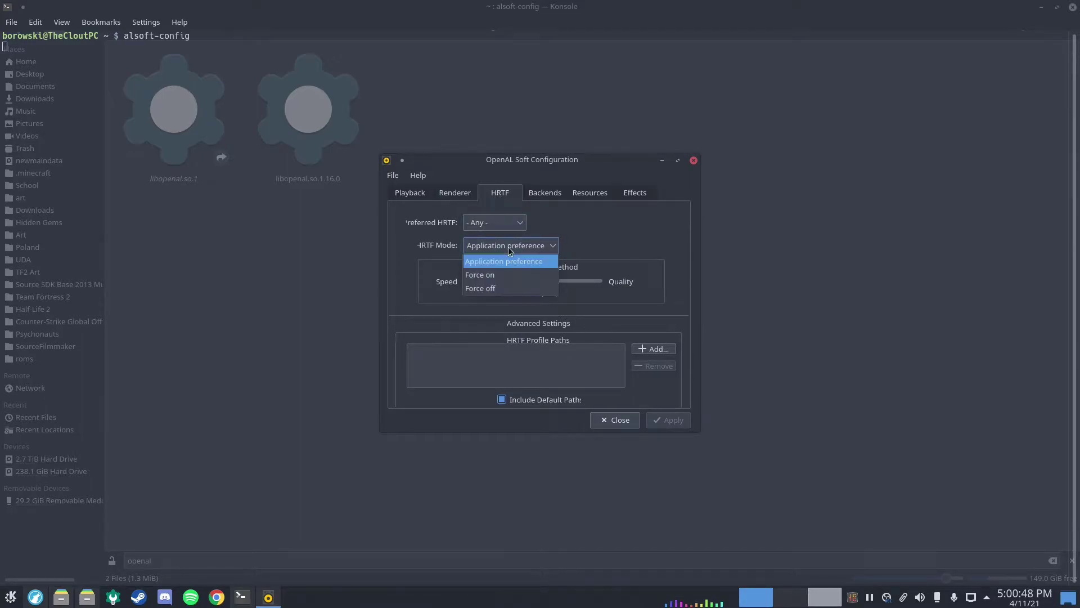
{"action": "left_click", "coordinate": [503, 275]}
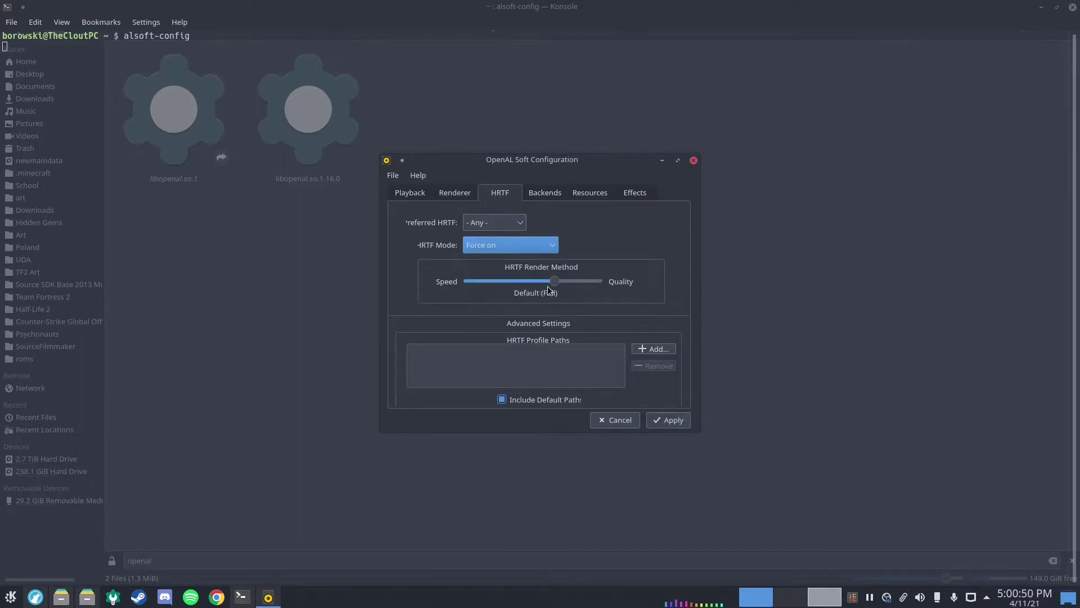
{"action": "left_click_drag", "start_coordinate": [554, 284], "coordinate": [595, 287]}
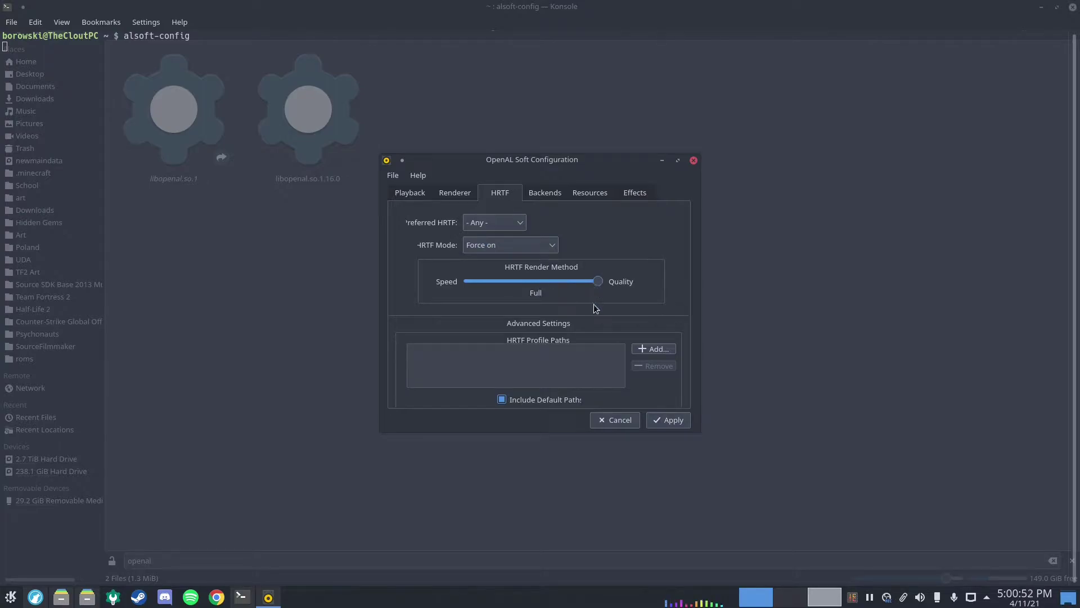
{"action": "left_click", "coordinate": [669, 420]}
{"action": "left_click", "coordinate": [659, 302]}
{"action": "left_click", "coordinate": [513, 224]}
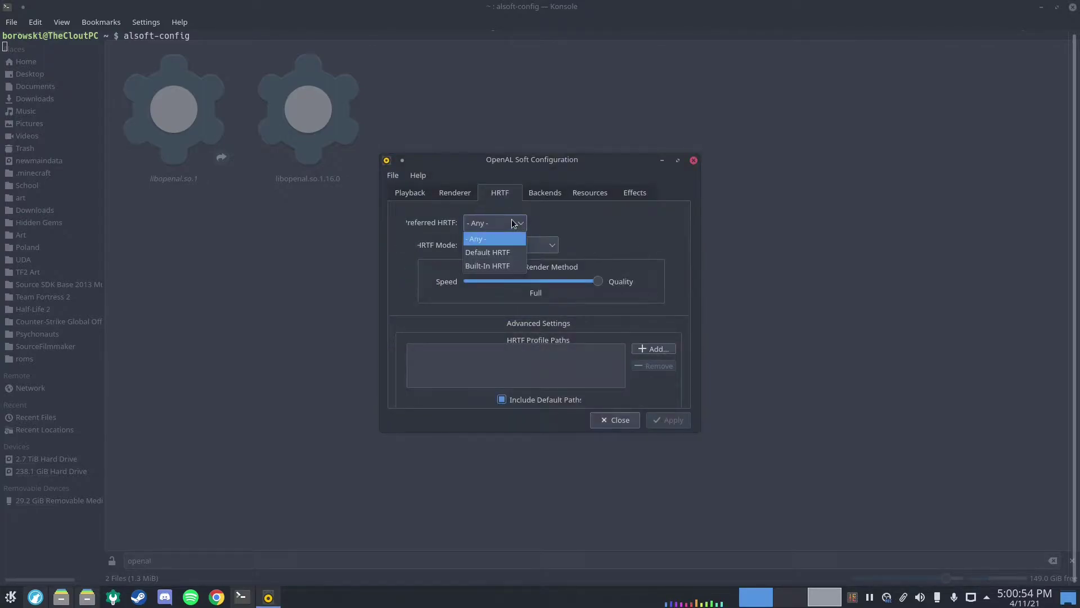
{"action": "left_click", "coordinate": [513, 224]}
Add ALSA as a priority backend, apply, and close the configuration window
{"action": "left_click", "coordinate": [531, 197]}
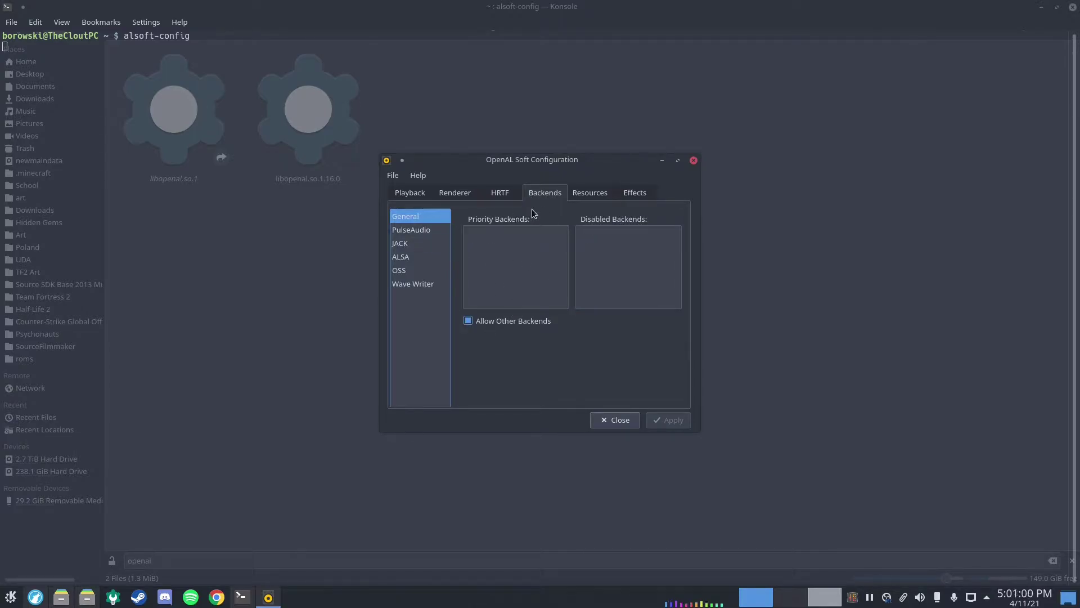
{"action": "right_click", "coordinate": [531, 235]}
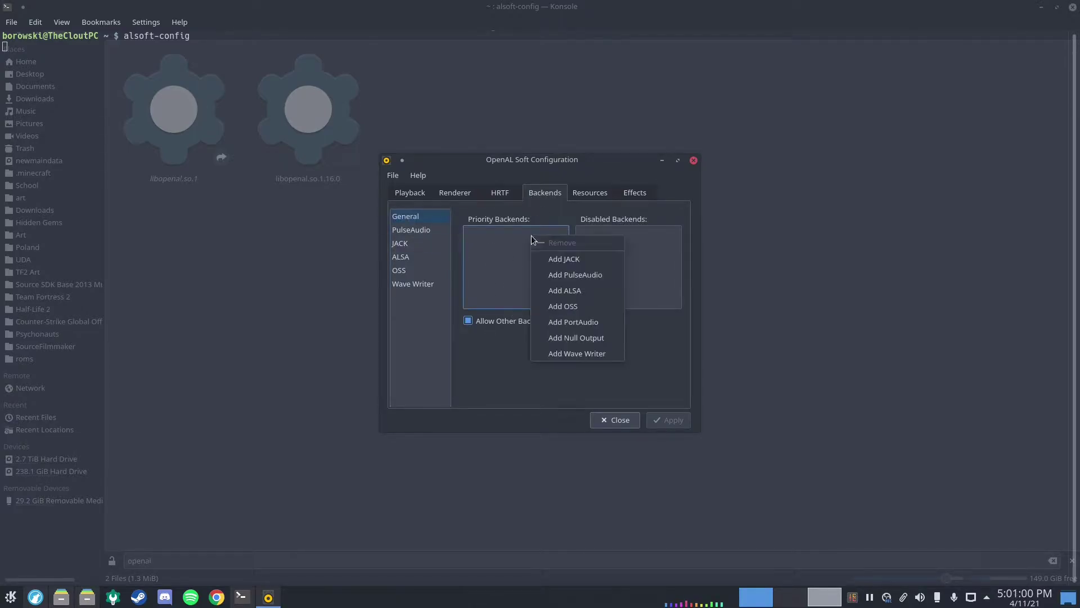
{"action": "left_click", "coordinate": [572, 290]}
{"action": "left_click", "coordinate": [662, 420]}
{"action": "left_click", "coordinate": [623, 308]}
{"action": "scroll", "coordinate": [561, 194], "scroll_direction": "down", "scroll_amount": 2}
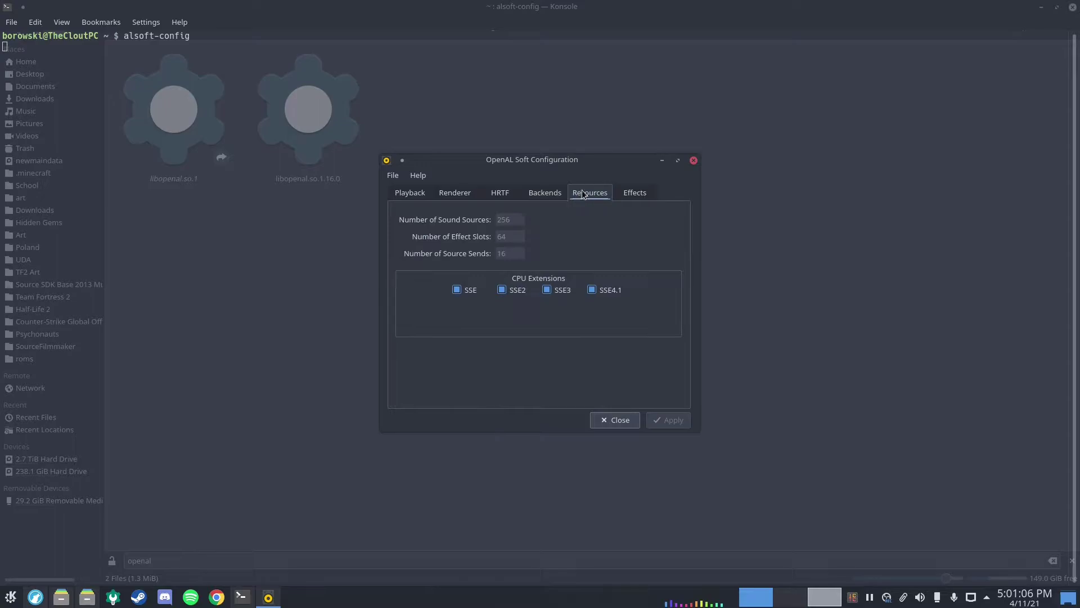
{"action": "scroll", "coordinate": [561, 194], "scroll_direction": "up", "scroll_amount": 5}
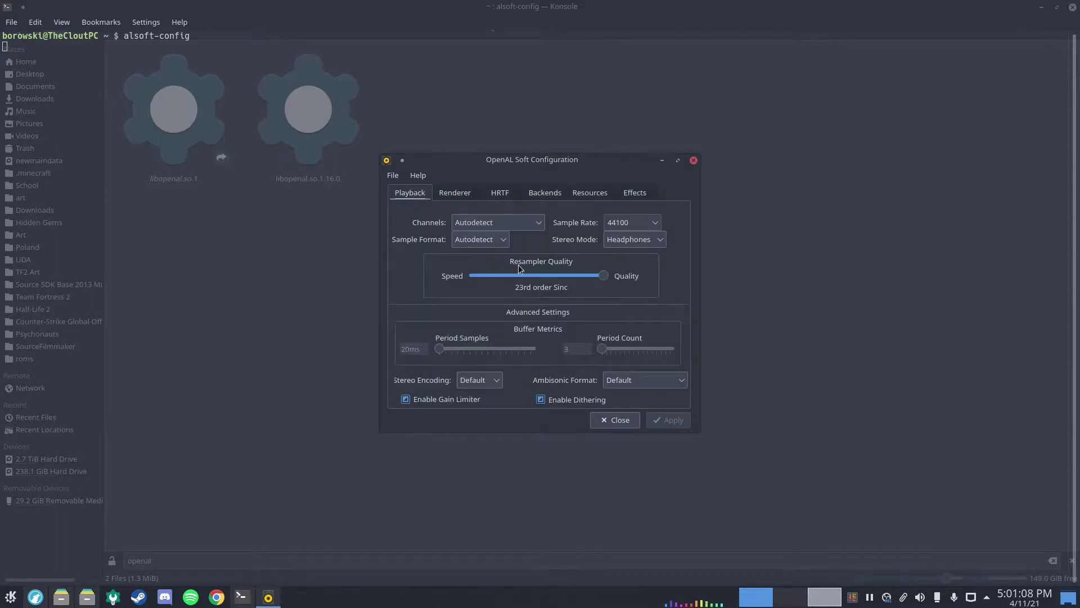
{"action": "left_click", "coordinate": [615, 420]}
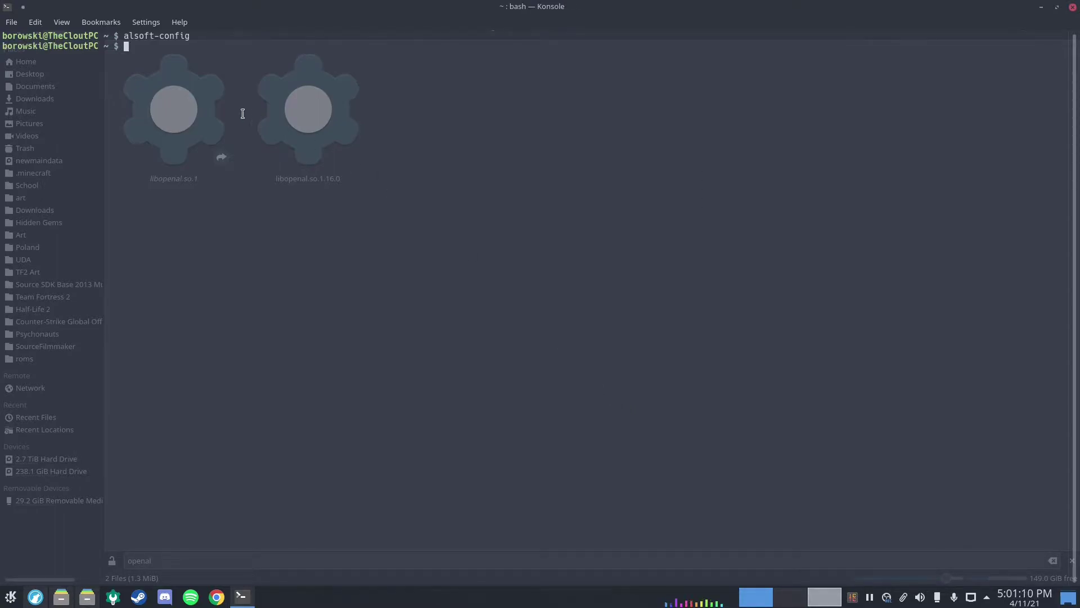
Open ~/.config/alsoft.conf in nvim
{"action": "type", "text": "cd .config/"}
{"action": "key", "text": "Return"}
{"action": "type", "text": "nvim alsoft.conf"}
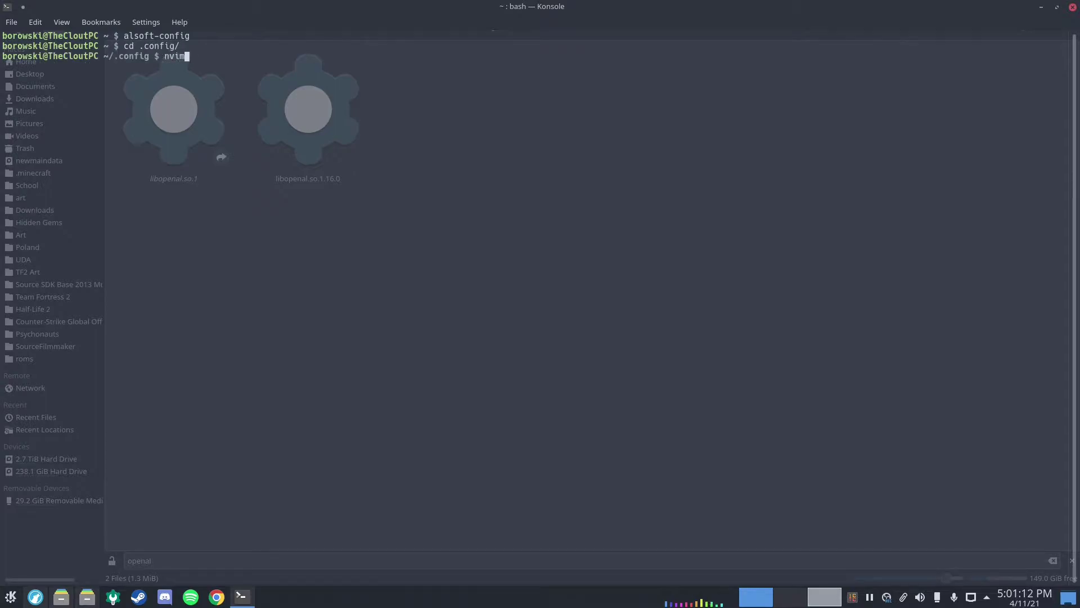
{"action": "key", "text": "Return"}
Check the stereo-mode, drivers and frequency lines, then save and quit with :wq
{"action": "key", "text": "j"}
{"action": "key", "text": "j"}
{"action": "key", "text": "j"}
{"action": "key", "text": "j"}
{"action": "key", "text": "j"}
{"action": "key", "text": "j"}
{"action": "key", "text": "l"}
{"action": "key", "text": "l"}
{"action": "key", "text": "l"}
{"action": "key", "text": "l"}
{"action": "key", "text": "l"}
{"action": "key", "text": "l"}
{"action": "key", "text": "l"}
{"action": "key", "text": "l"}
{"action": "key", "text": "l"}
{"action": "key", "text": "l"}
{"action": "key", "text": "l"}
{"action": "key", "text": "l"}
{"action": "key", "text": "l"}
{"action": "key", "text": "l"}
{"action": "key", "text": "l"}
{"action": "key", "text": "l"}
{"action": "key", "text": "l"}
{"action": "key", "text": "l"}
{"action": "key", "text": "l"}
{"action": "key", "text": "l"}
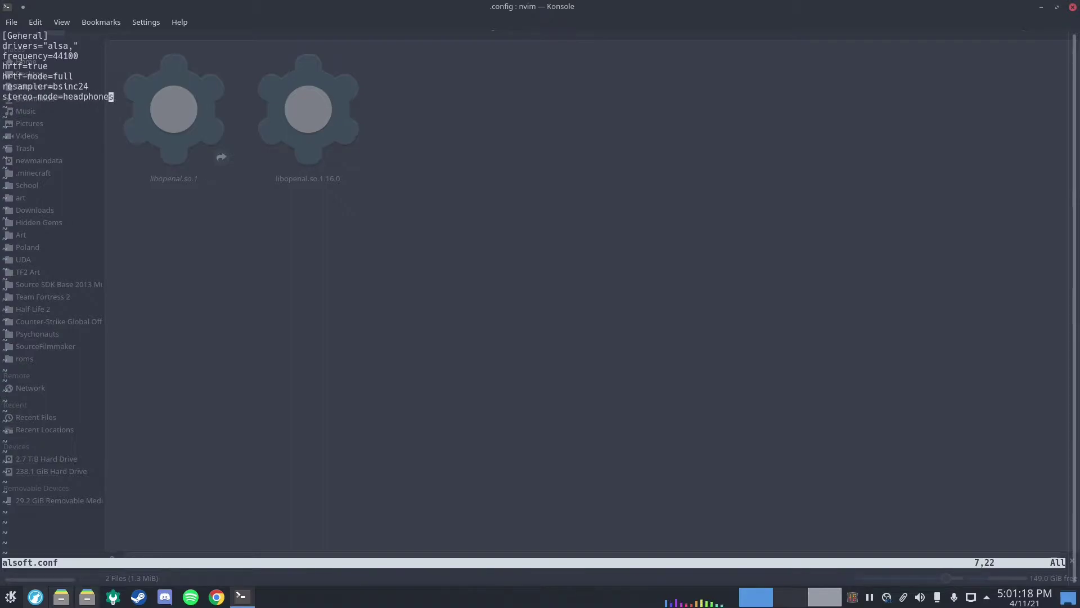
{"action": "key", "text": "k"}
{"action": "key", "text": "k"}
{"action": "key", "text": "k"}
{"action": "key", "text": "k"}
{"action": "key", "text": "k"}
{"action": "key", "text": "k"}
{"action": "key", "text": "j"}
{"action": "key", "text": "j"}
{"action": "key", "text": "j"}
{"action": "key", "text": "j"}
{"action": "key", "text": "j"}
{"action": "key", "text": "j"}
{"action": "key", "text": "k"}
{"action": "key", "text": "k"}
{"action": "key", "text": "k"}
{"action": "key", "text": "k"}
{"action": "key", "text": "k"}
{"action": "key", "text": "k"}
{"action": "key", "text": "j"}
{"action": "key", "text": "k"}
{"action": "key", "text": "j"}
{"action": "key", "text": "j"}
{"action": "key", "text": "j"}
{"action": "key", "text": "j"}
{"action": "key", "text": "j"}
{"action": "type", "text": ":wq"}
{"action": "key", "text": "Return"}
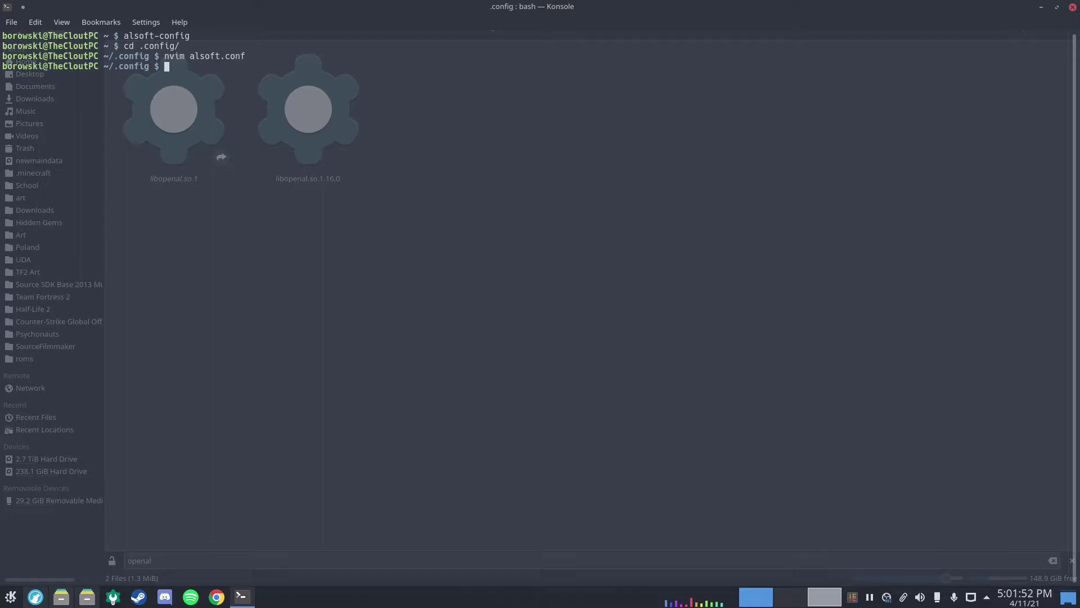
From the home directory, confirm that .alsoft is empty
{"action": "type", "text": "cd .."}
{"action": "key", "text": "Return"}
{"action": "type", "text": "nvim .alsoft"}
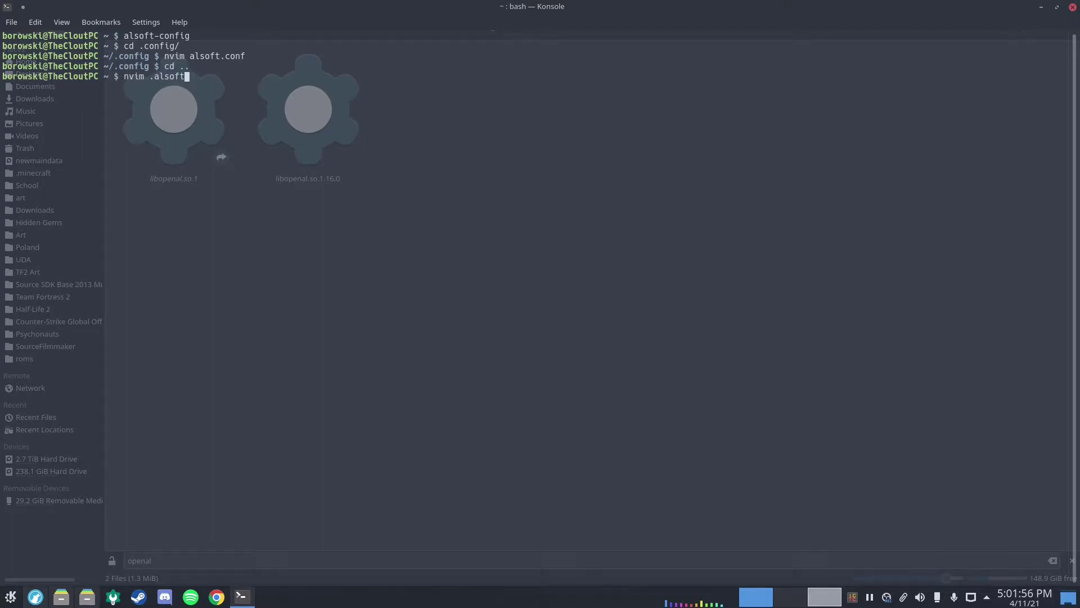
{"action": "key", "text": "Return"}
{"action": "type", "text": ":q"}
{"action": "key", "text": "Return"}
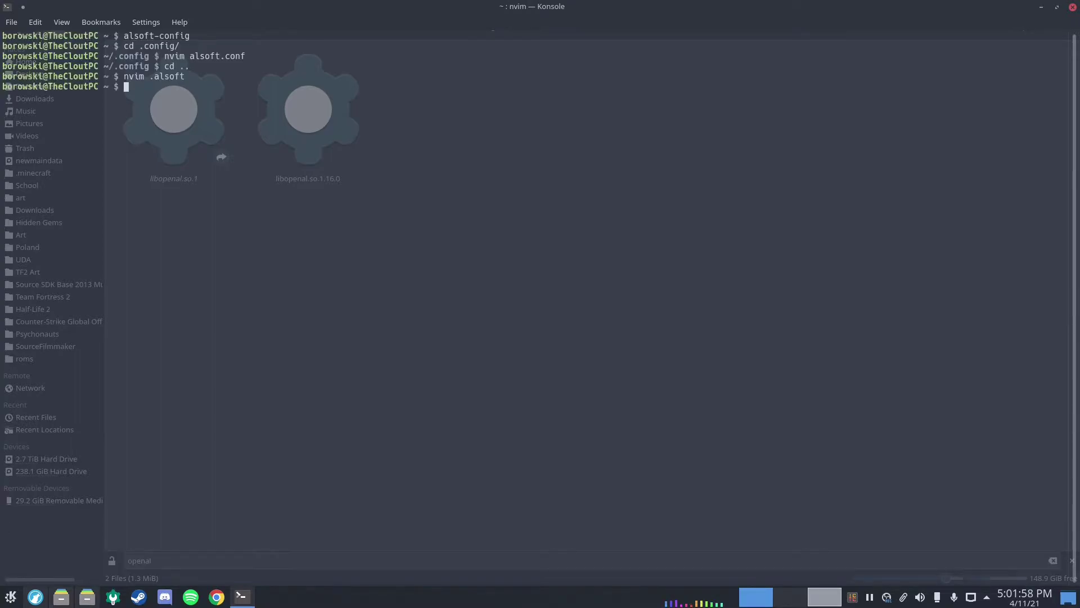
Create the symlink with ln -sf ~/.config/alsoft.conf .alsoft
{"action": "type", "text": "ln -sf /"}
{"action": "key", "text": "BackSpace"}
{"action": "type", "text": "~/.config/"}
{"action": "type", "text": "als"}
{"action": "key", "text": "Tab"}
{"action": "type", "text": ".alsoft"}
{"action": "key", "text": "Return"}
Open .alsoft in nvim to verify it shows the saved settings
{"action": "type", "text": "nvim .als"}
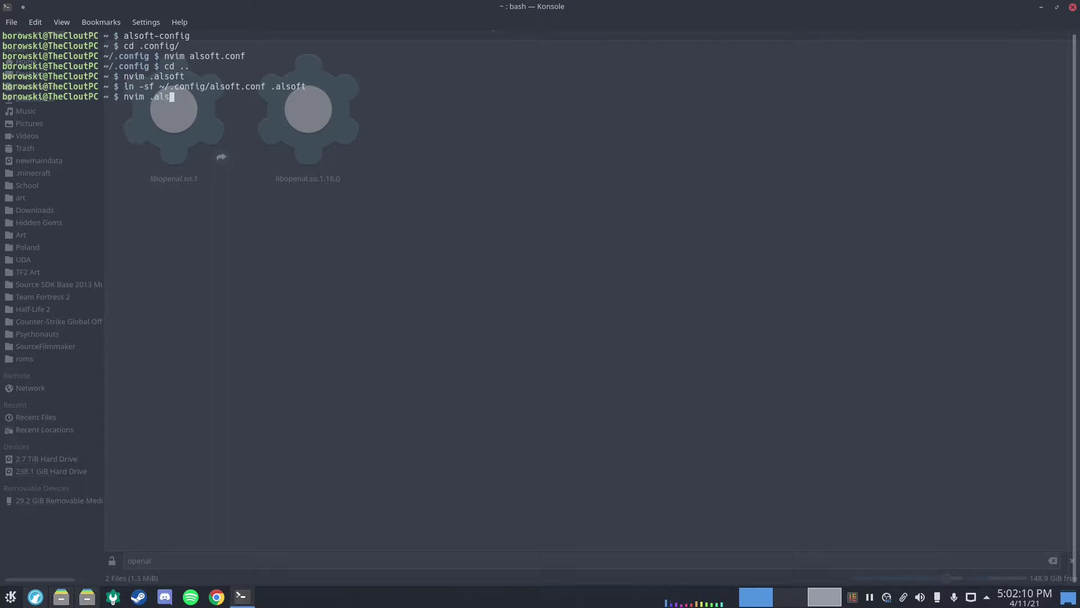
{"action": "key", "text": "Tab"}
{"action": "key", "text": "Return"}
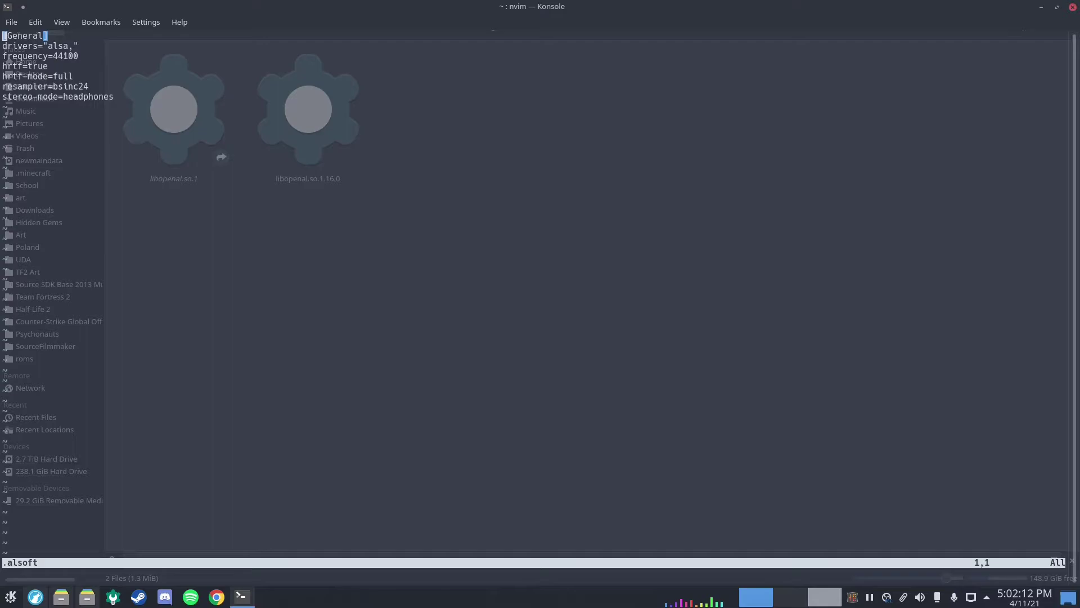